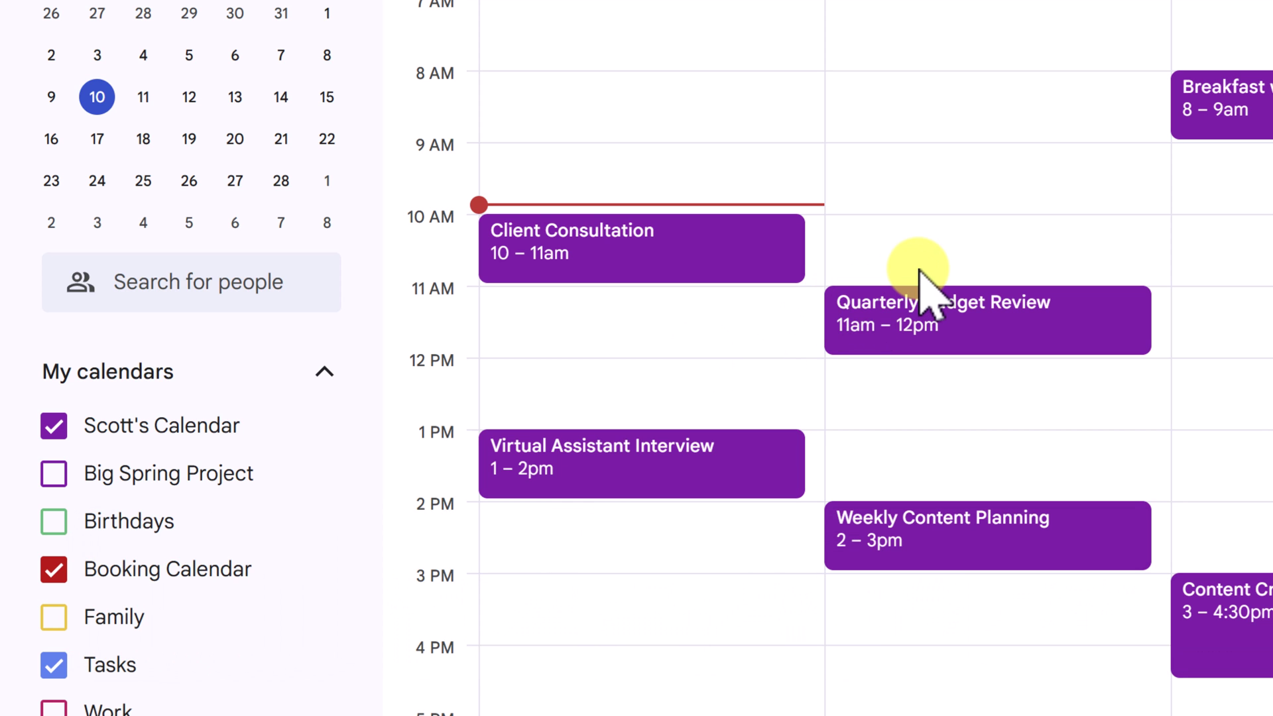
Step: Create a 'Prep' event at 10:30am Tuesday, February 11, ending where the Quarterly Budget Review starts
left_click(908, 277)
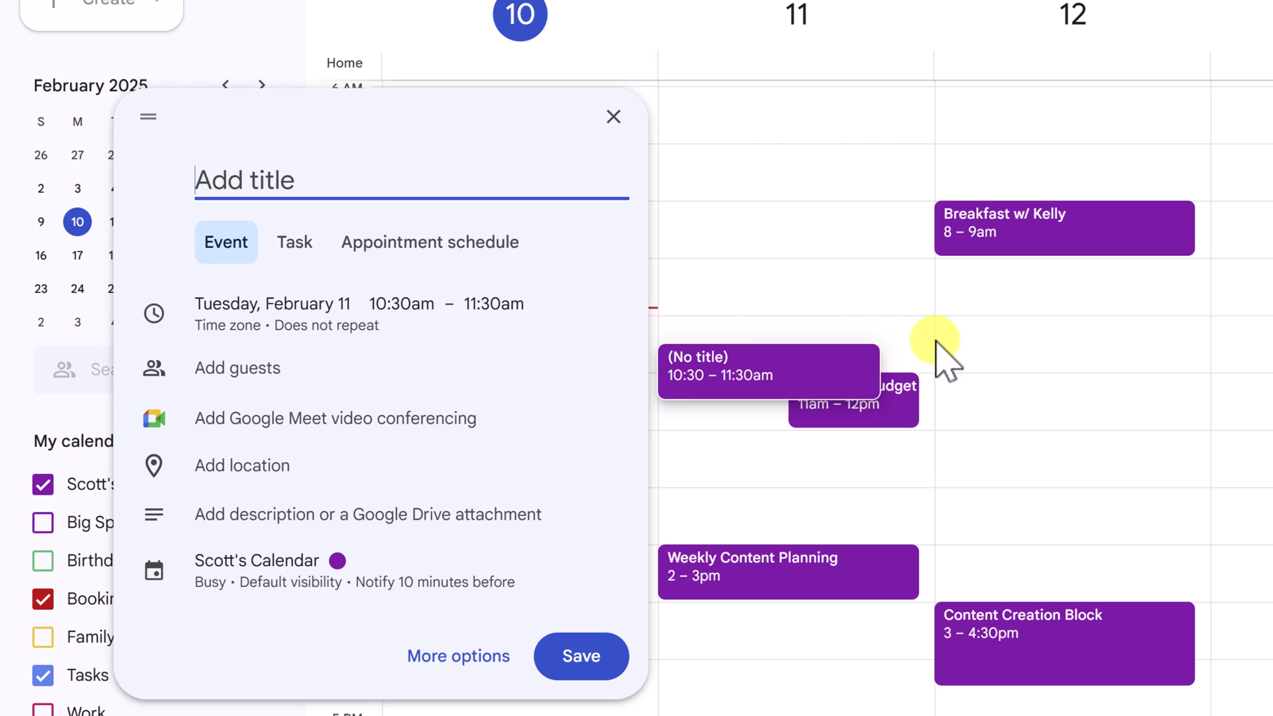
left_click(612, 120)
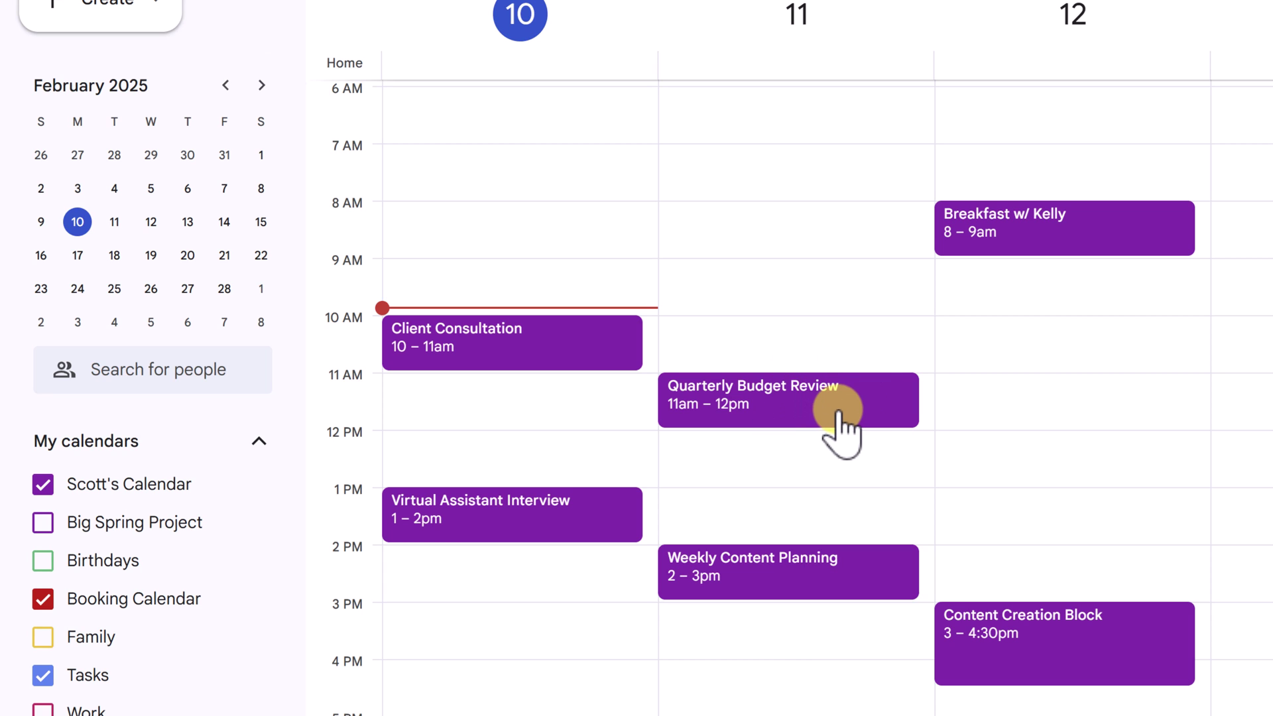
left_click(824, 352)
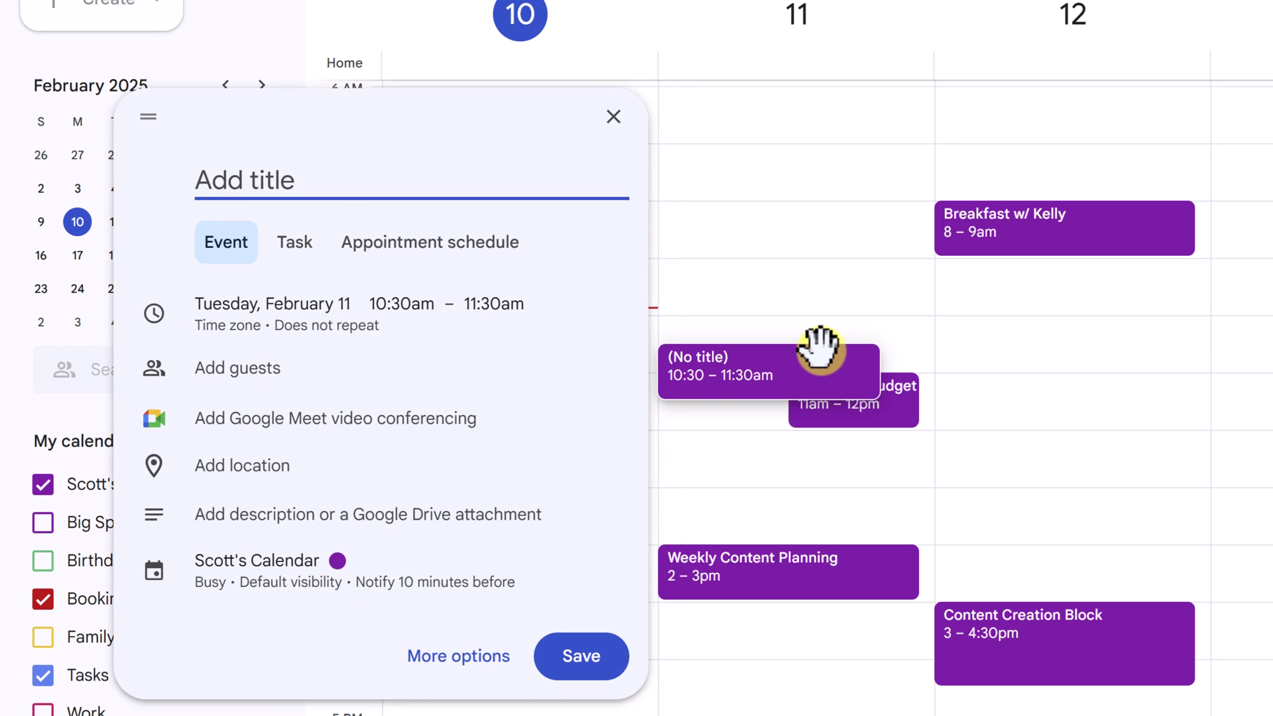
type("Prep")
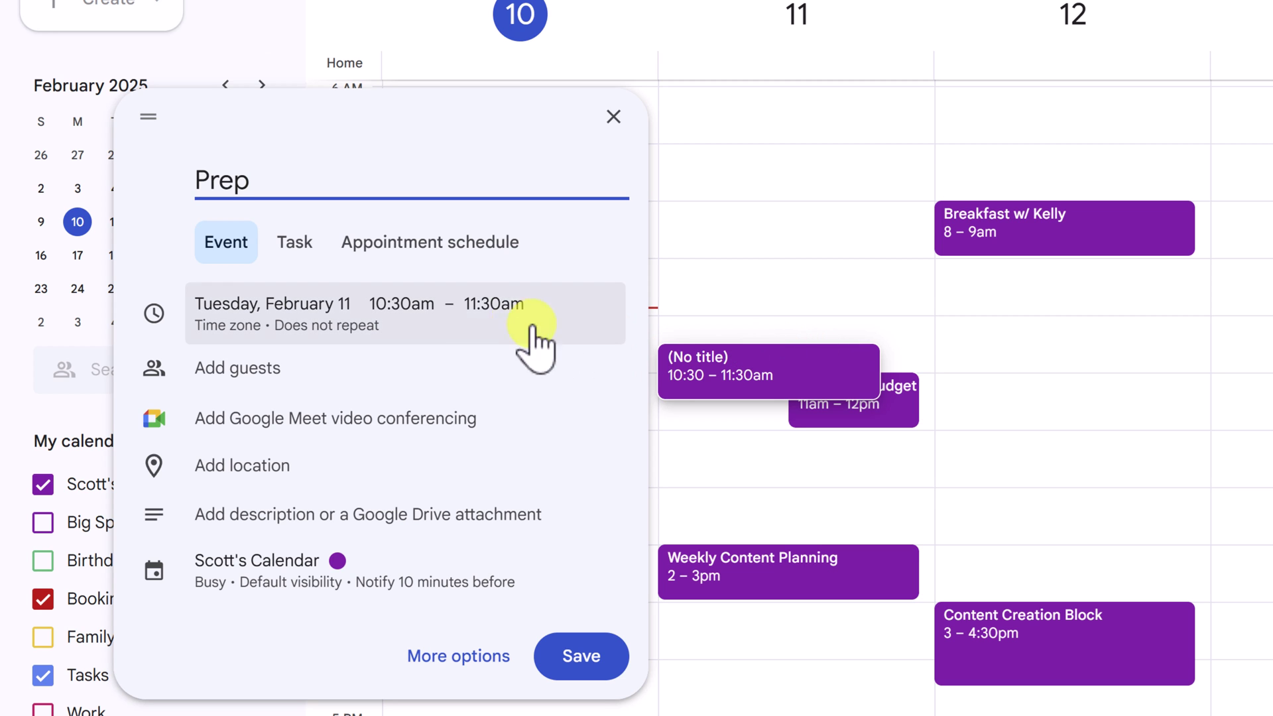
left_click(582, 660)
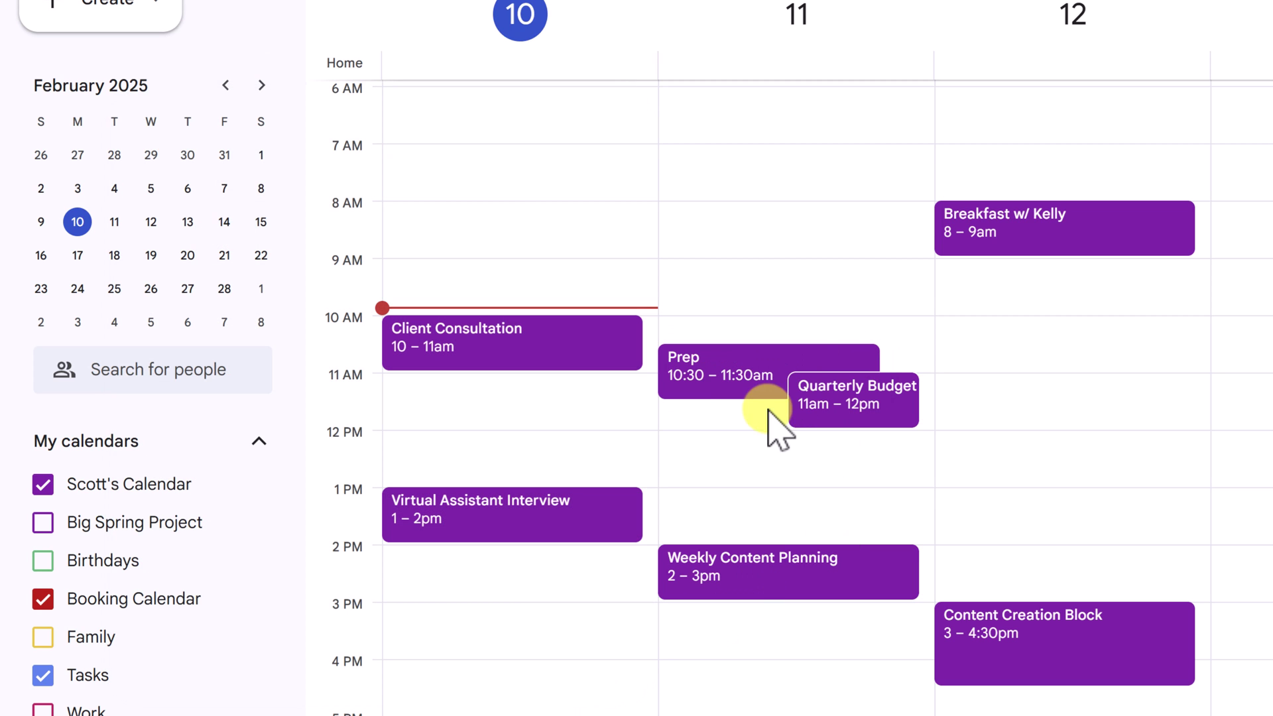
left_click_drag(753, 398, 748, 368)
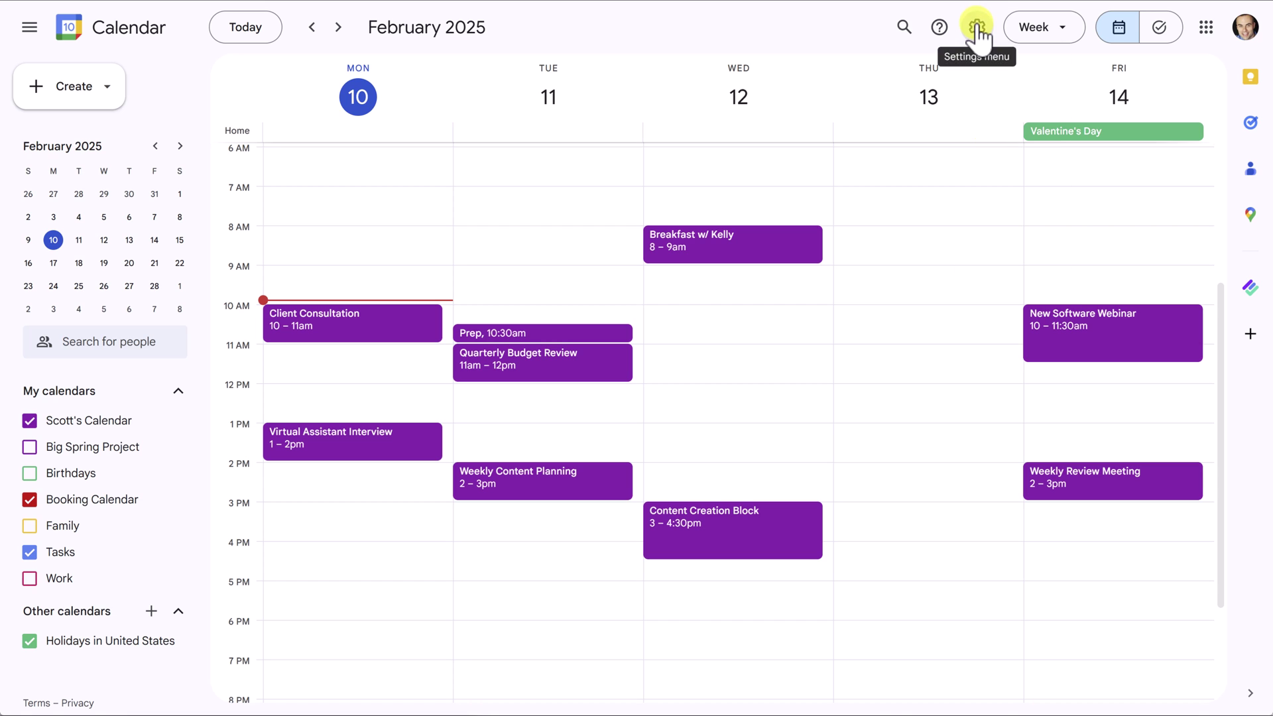
Step: Set the default event duration to 30 minutes in Event settings, then go back to the week view
left_click(977, 27)
left_click(992, 67)
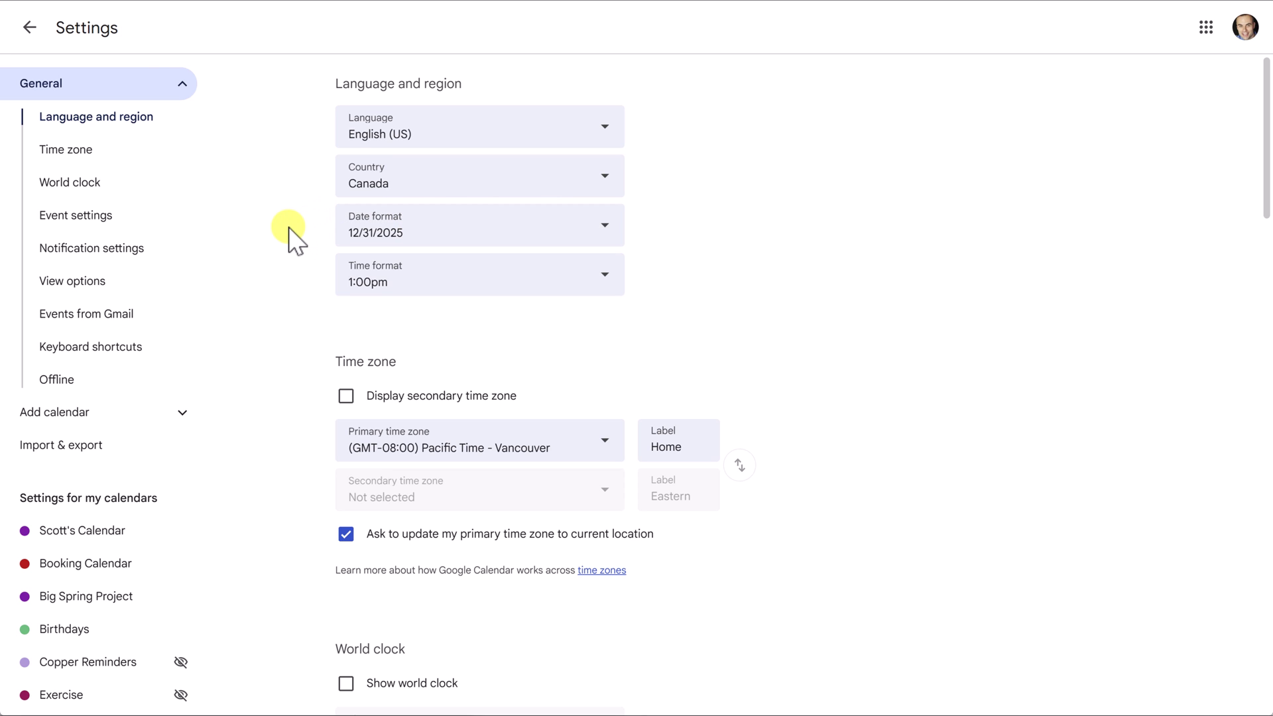
left_click(67, 218)
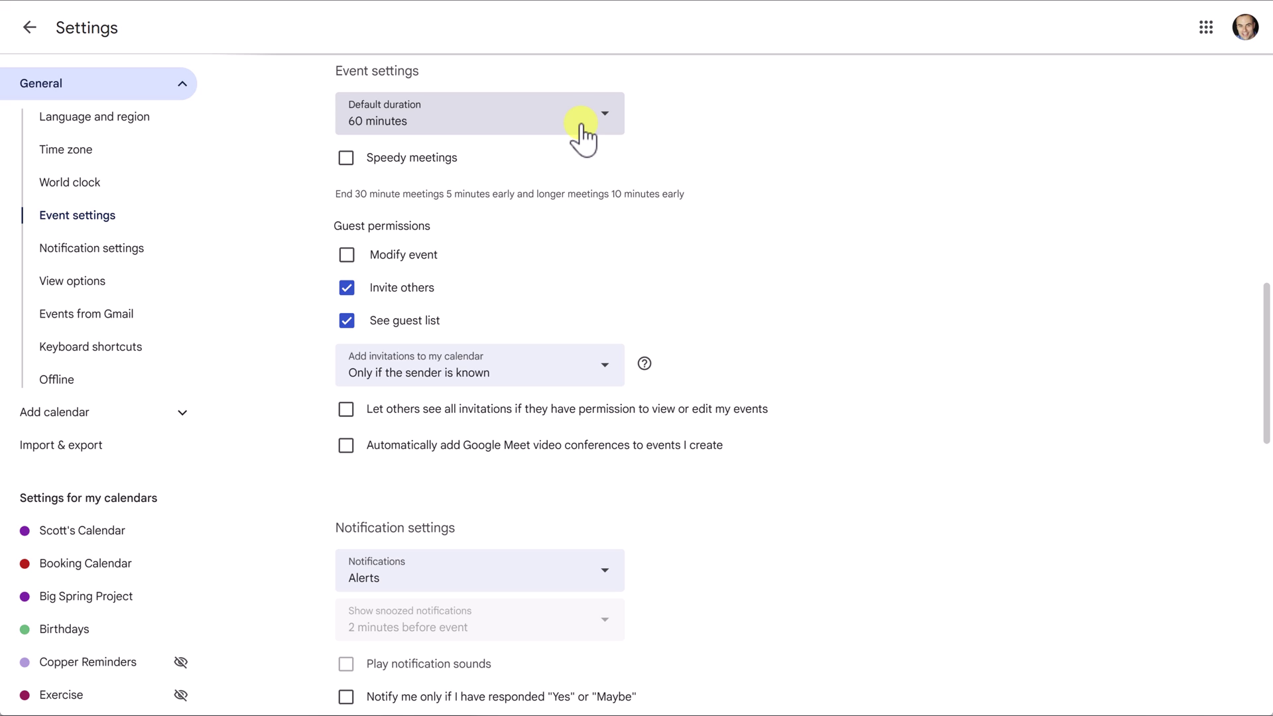
left_click(611, 119)
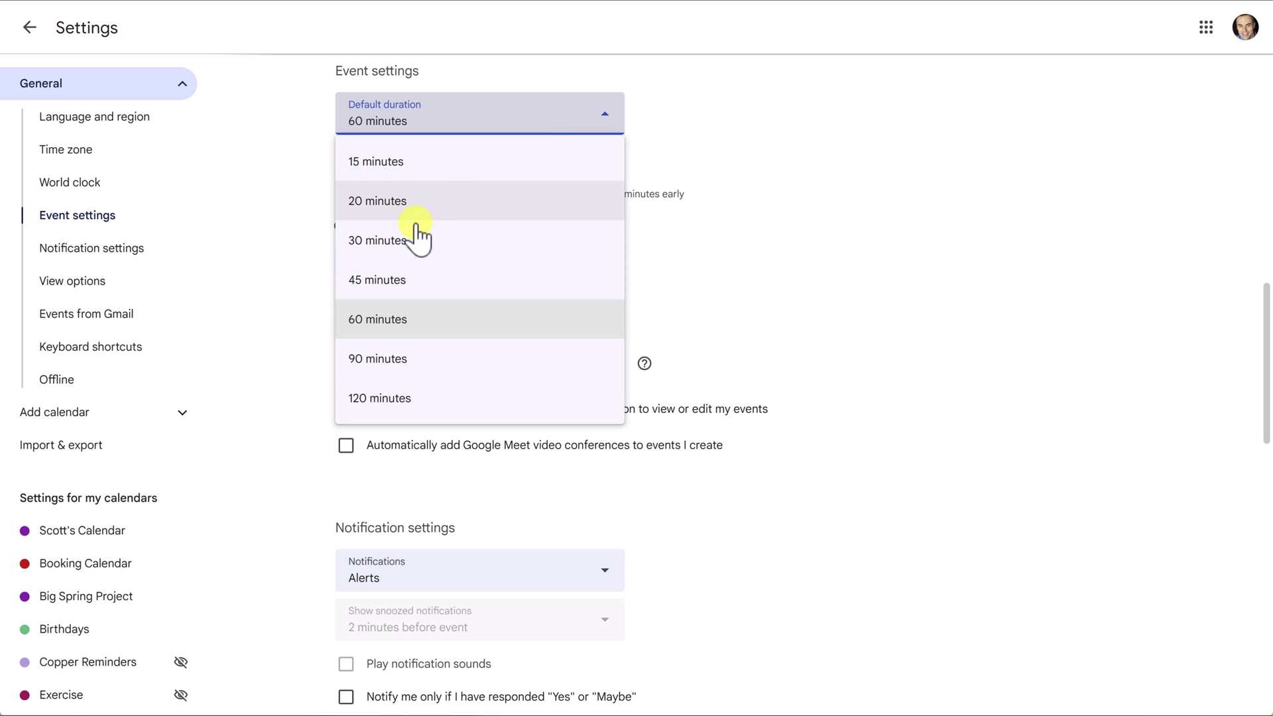
left_click(449, 237)
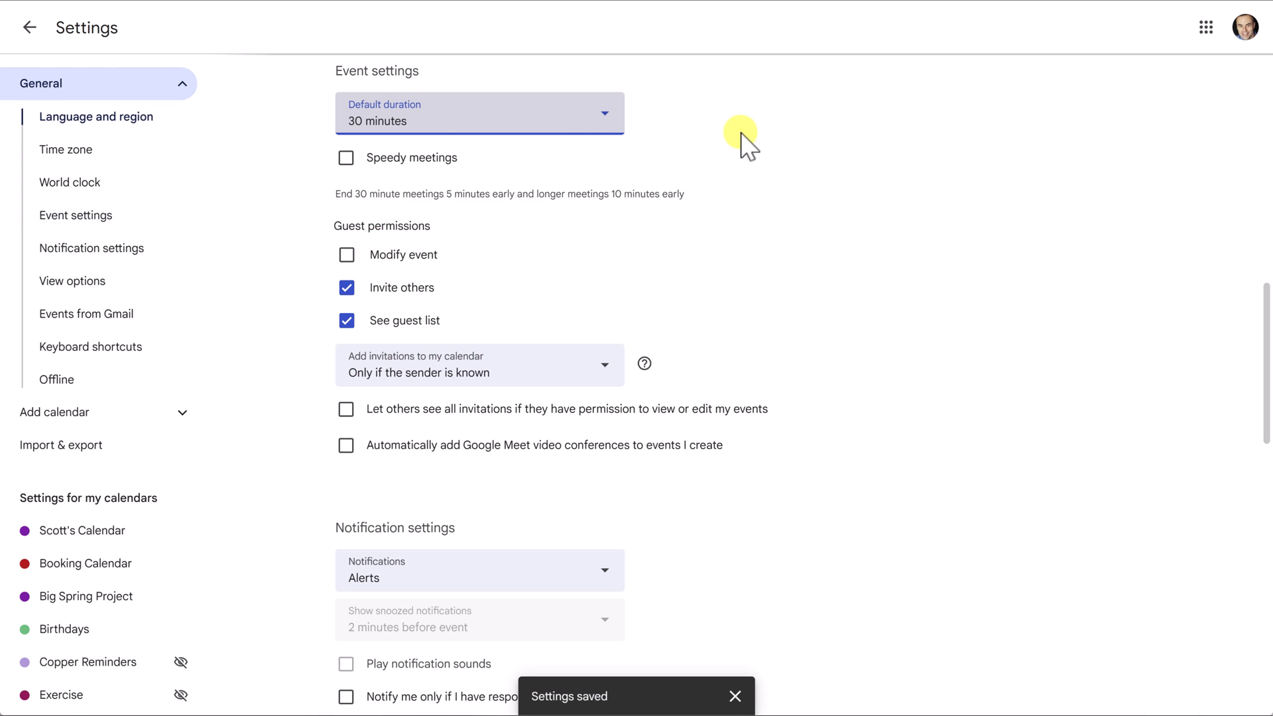
left_click(30, 30)
left_click(30, 33)
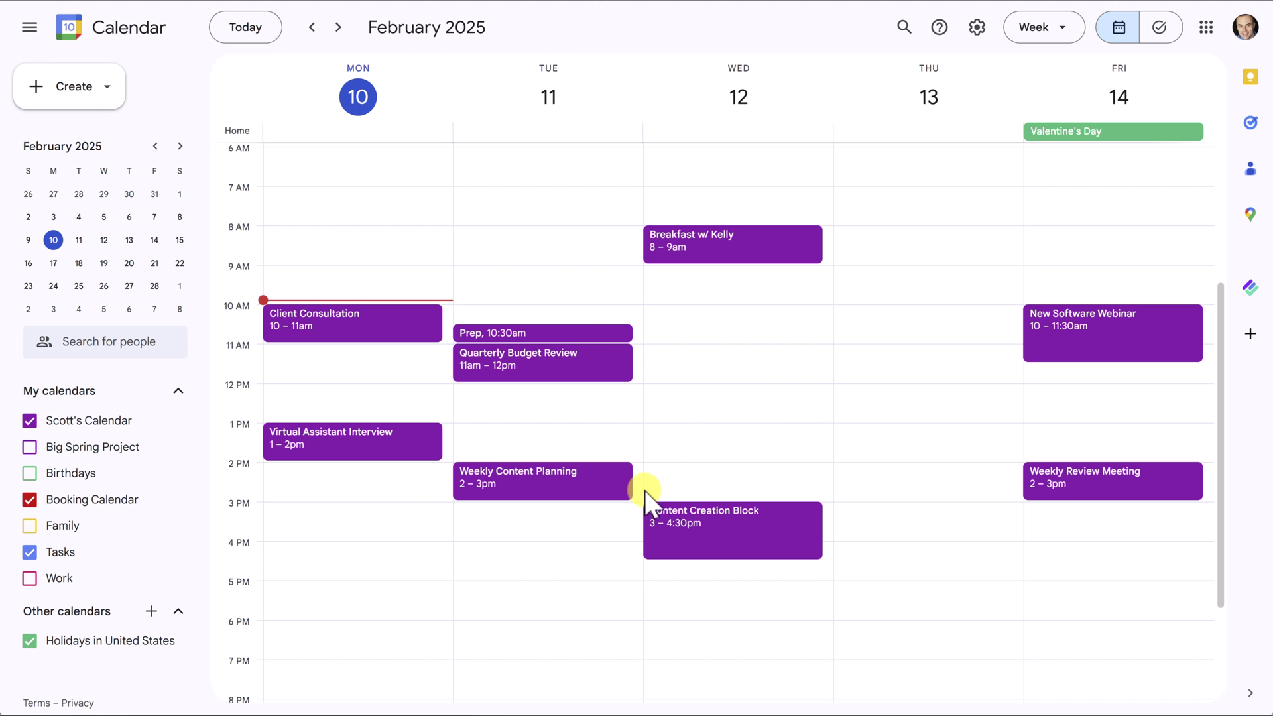
Step: Create a 30-minute Tomato-coloured Prep event on Tuesday at 1:30pm
left_click(523, 451)
type("Prep")
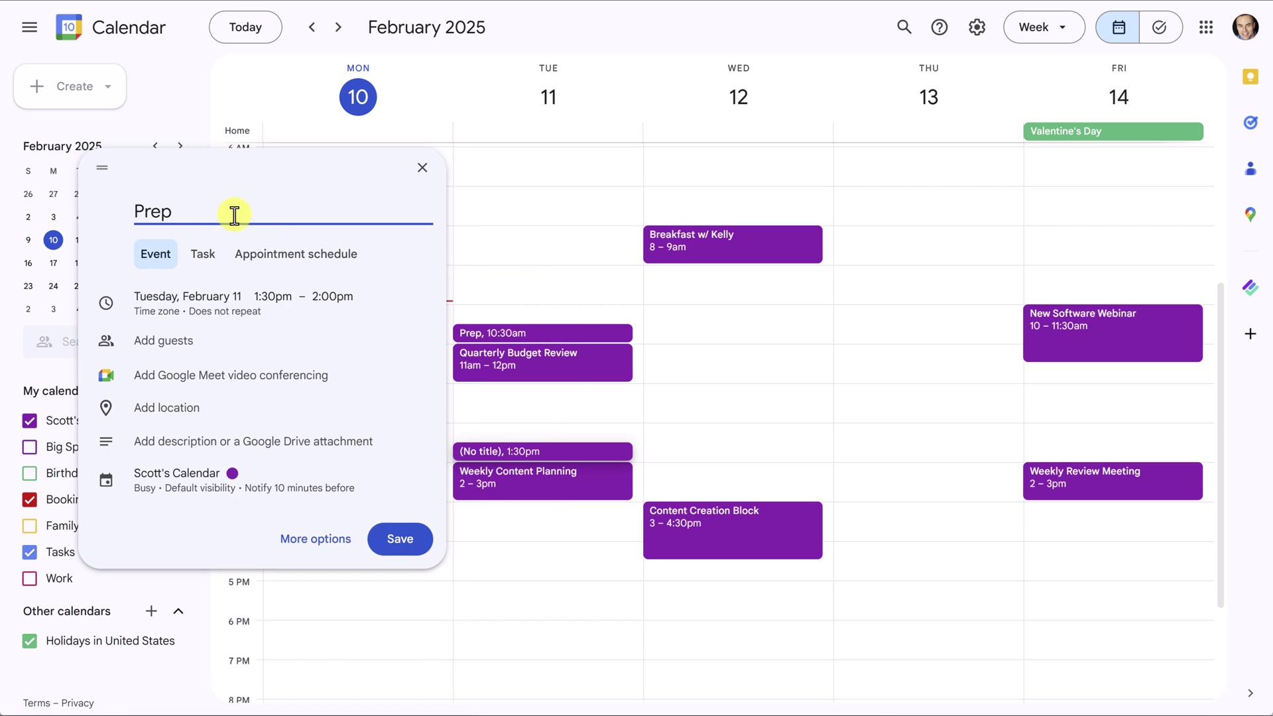
left_click(199, 484)
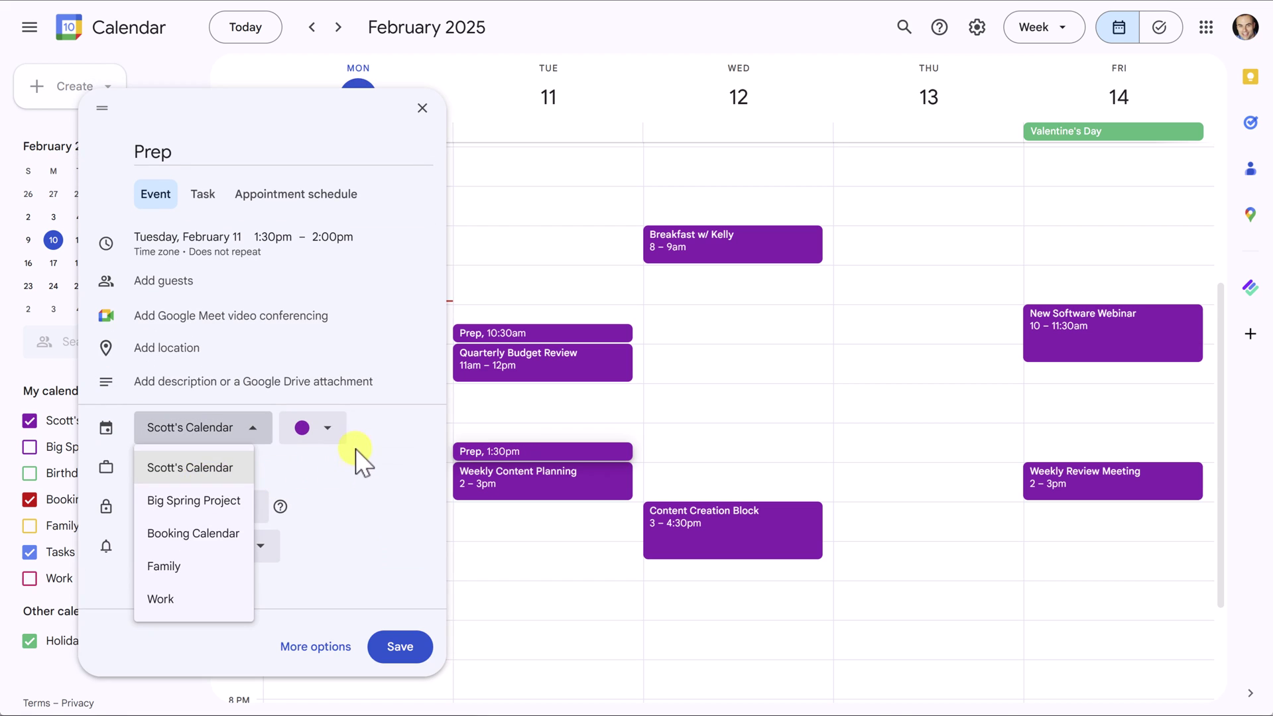
left_click(331, 429)
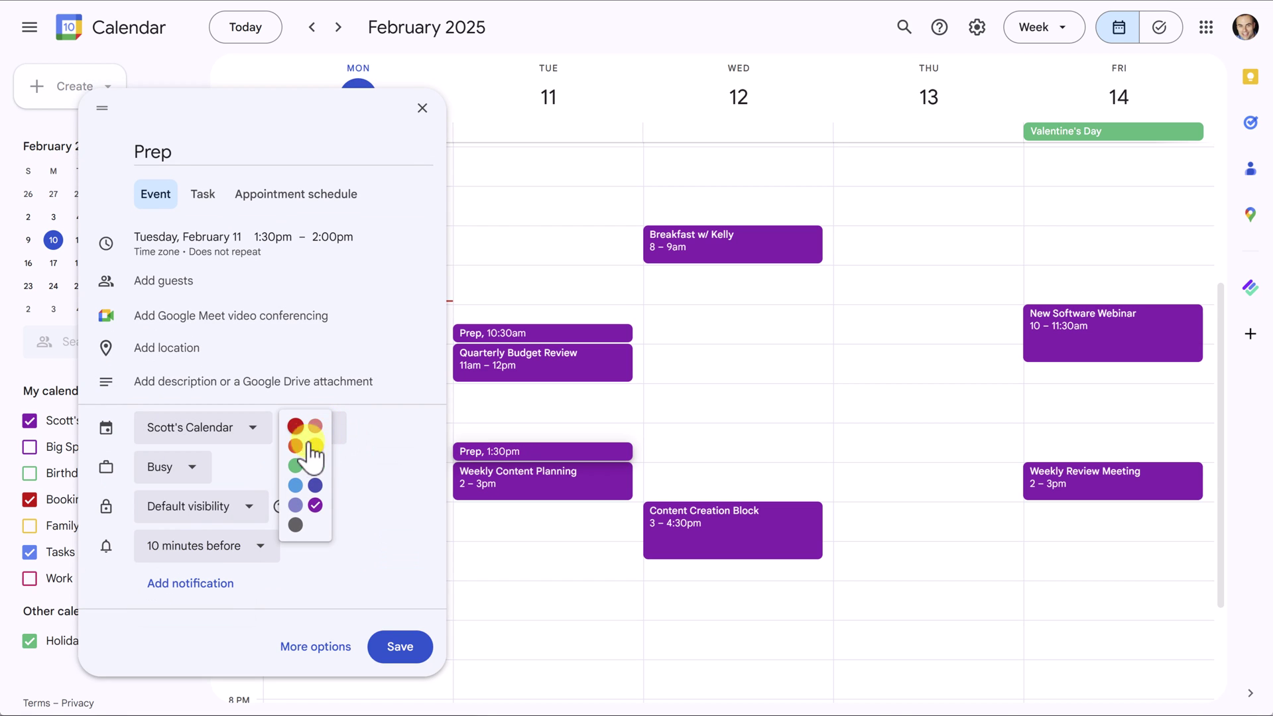
left_click(295, 427)
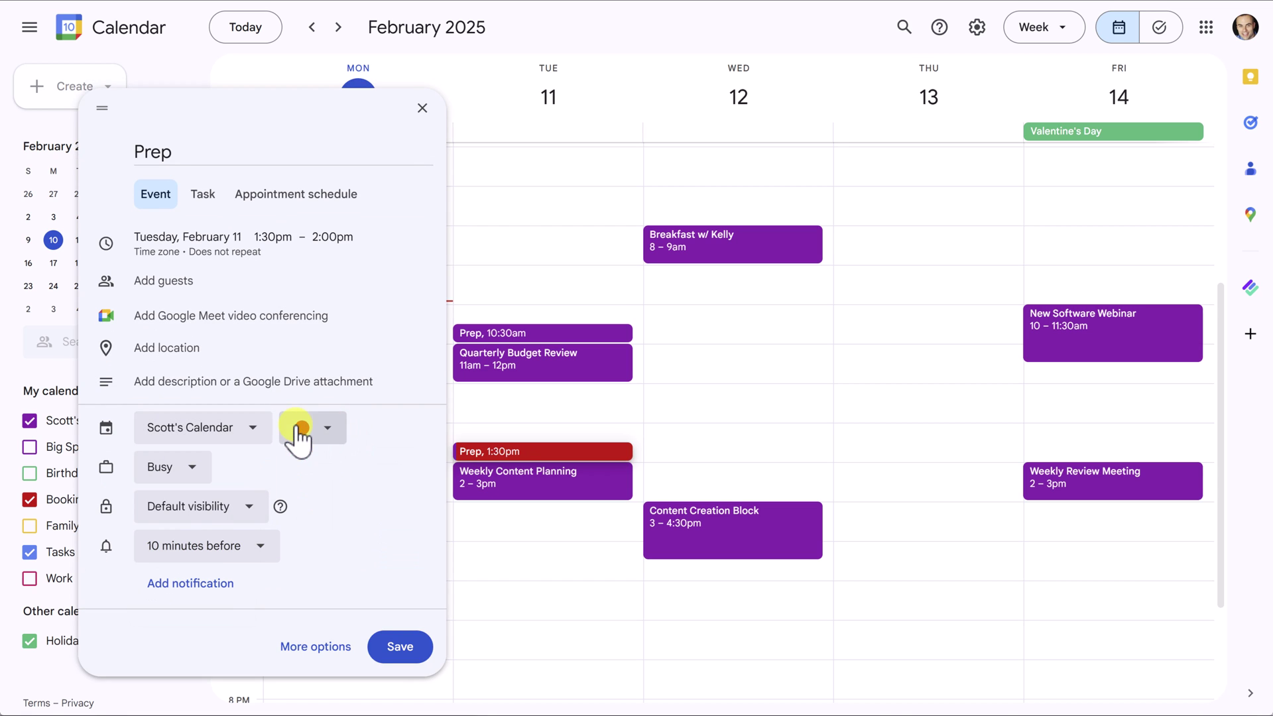
left_click(395, 647)
Step: Recolour the 10:30am Prep event Tomato in its full editor and save it
left_click(538, 333)
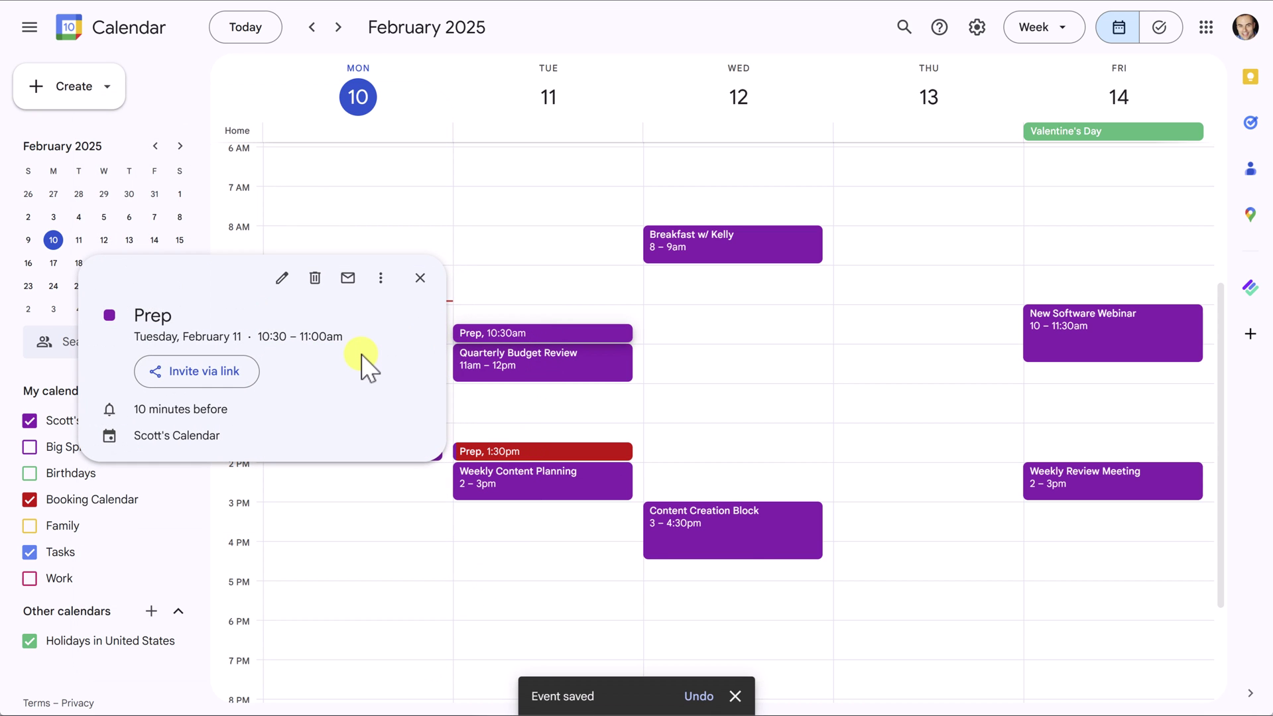
left_click(285, 277)
left_click(250, 402)
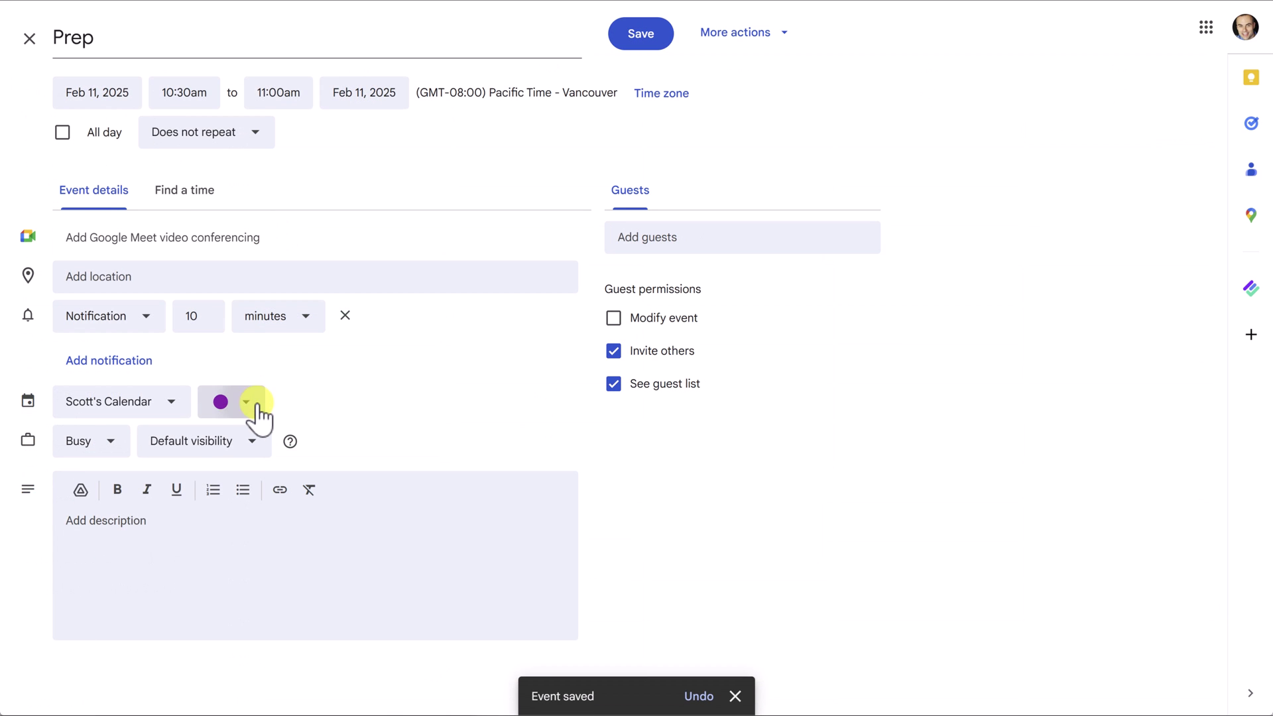
left_click(214, 418)
left_click(640, 33)
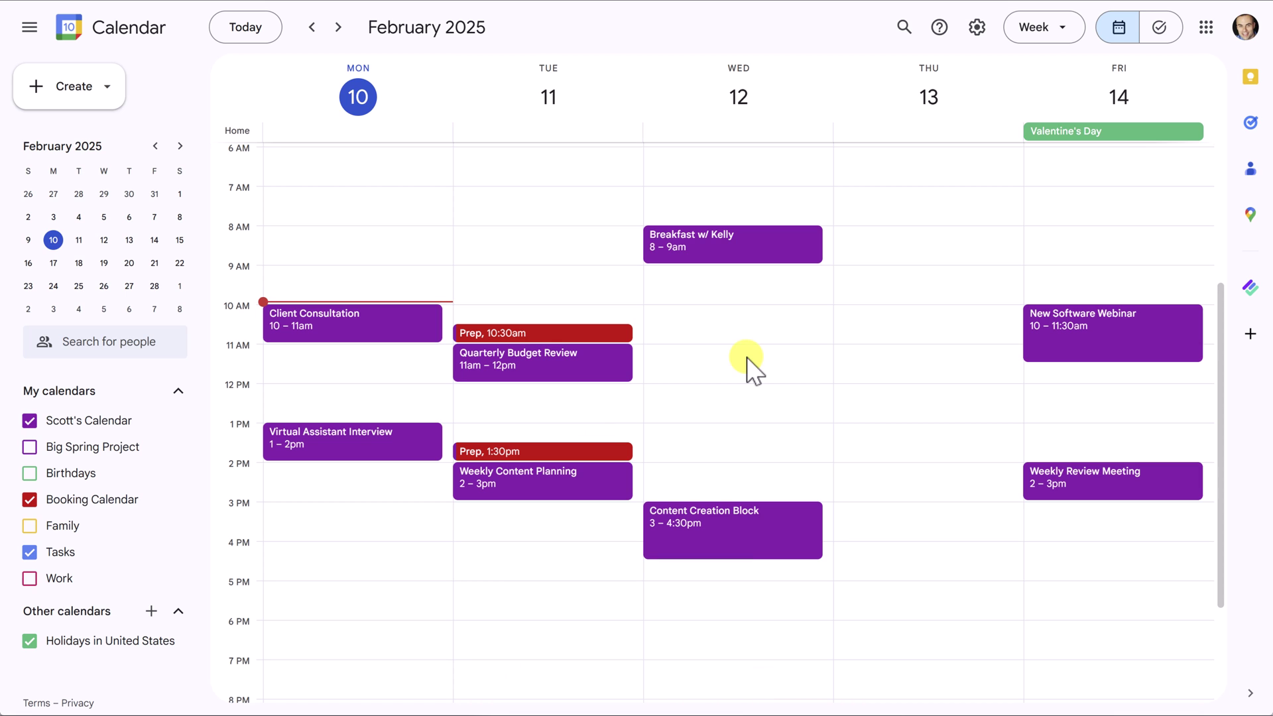
Step: Turn on speedy meetings in Event settings, leaving the default duration at 25 minutes
left_click(977, 27)
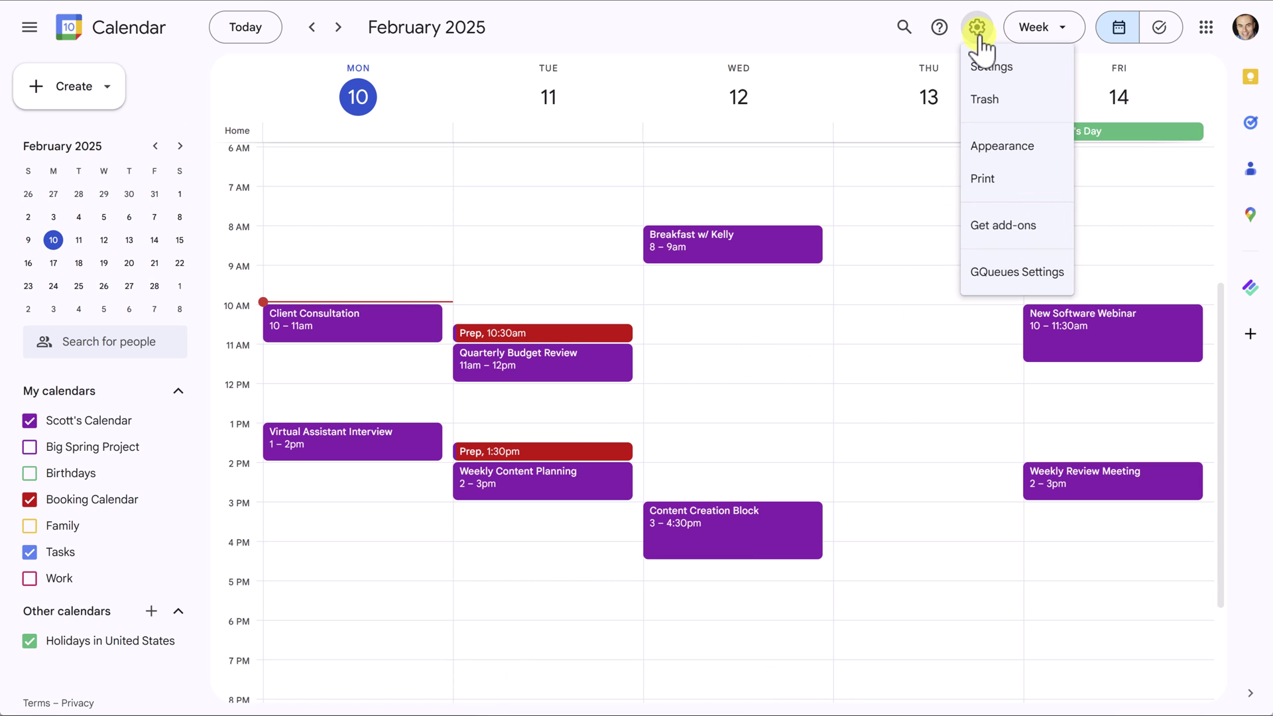
left_click(991, 67)
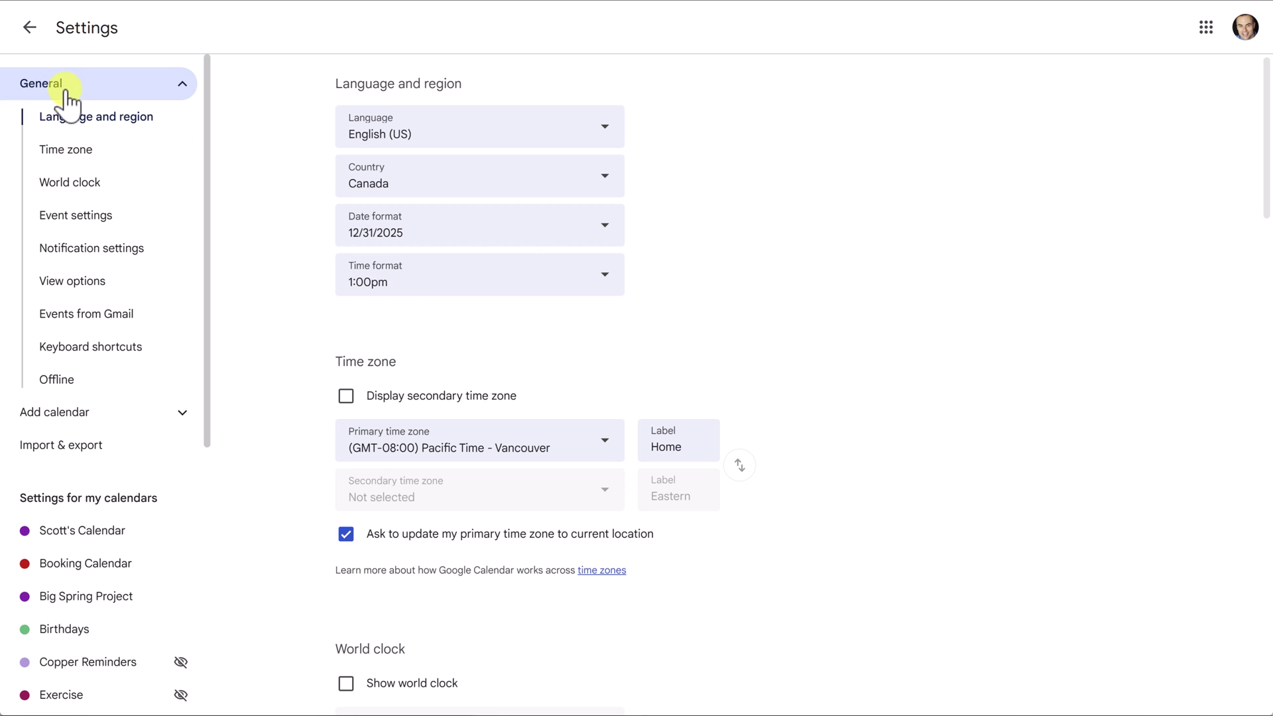
left_click(65, 224)
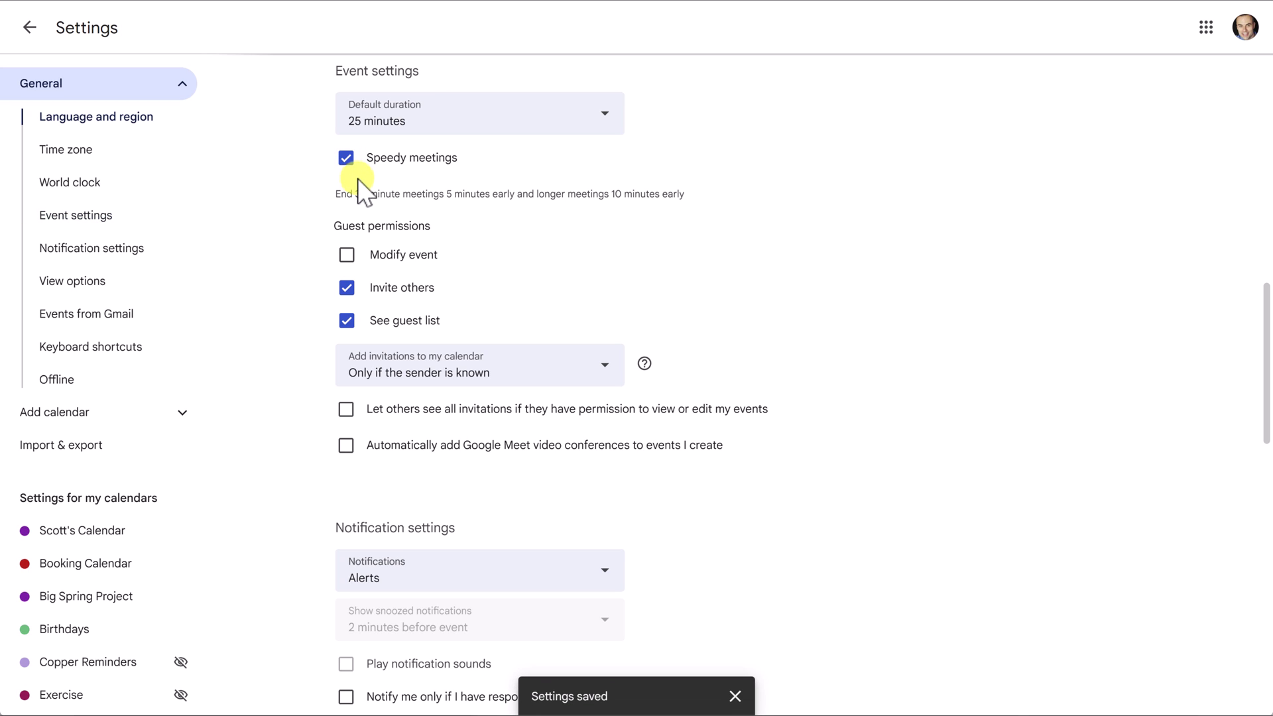
left_click(587, 119)
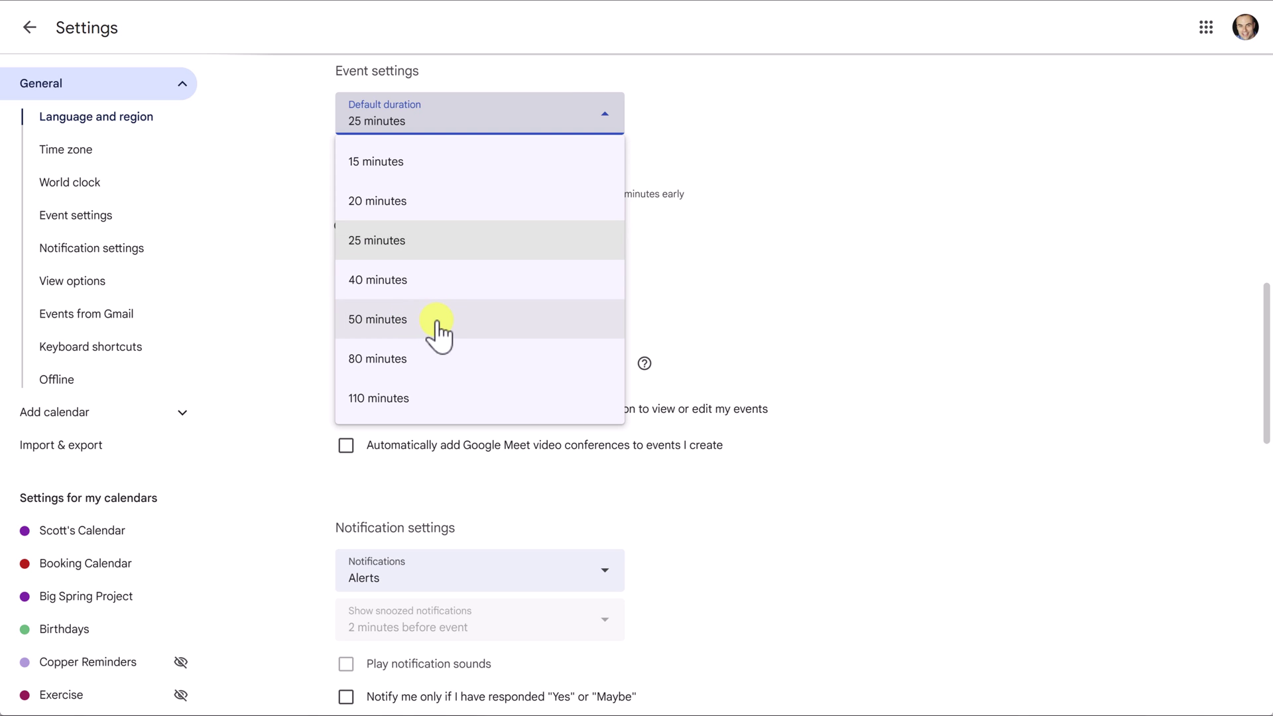
left_click(662, 240)
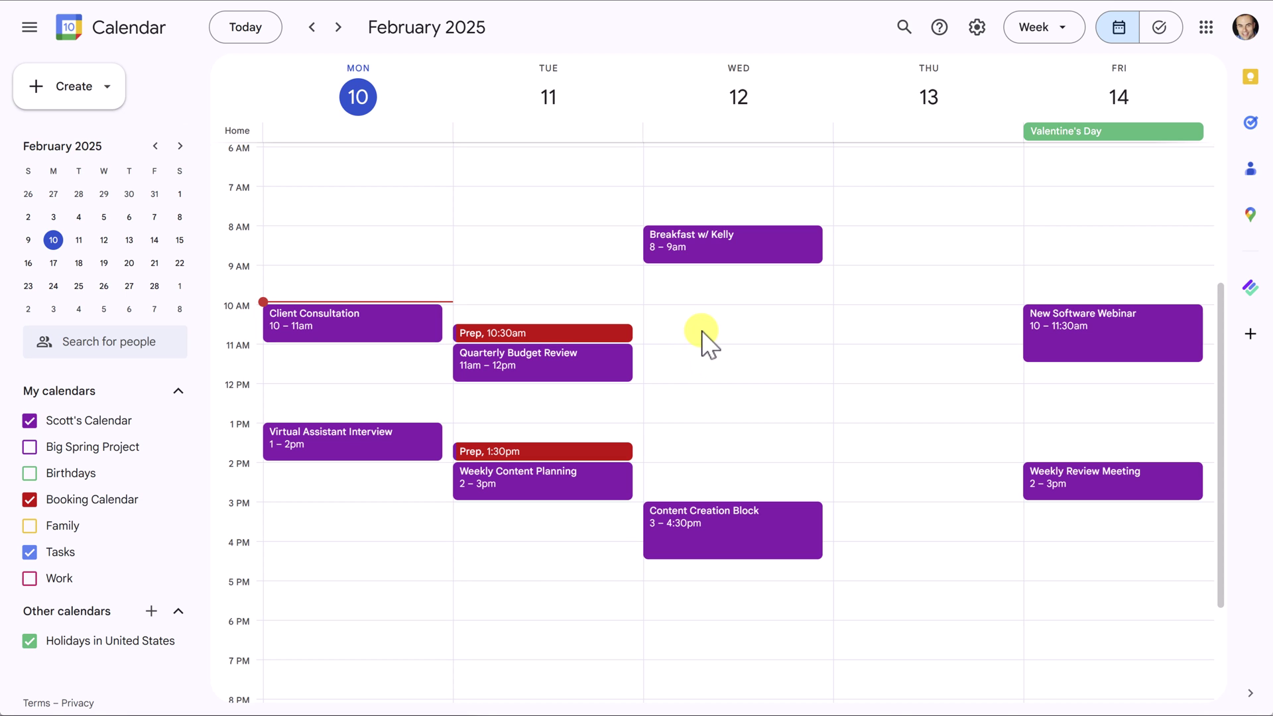
Step: Draft a Wednesday 10:00–10:50am event, then discard it without saving
left_click(704, 311)
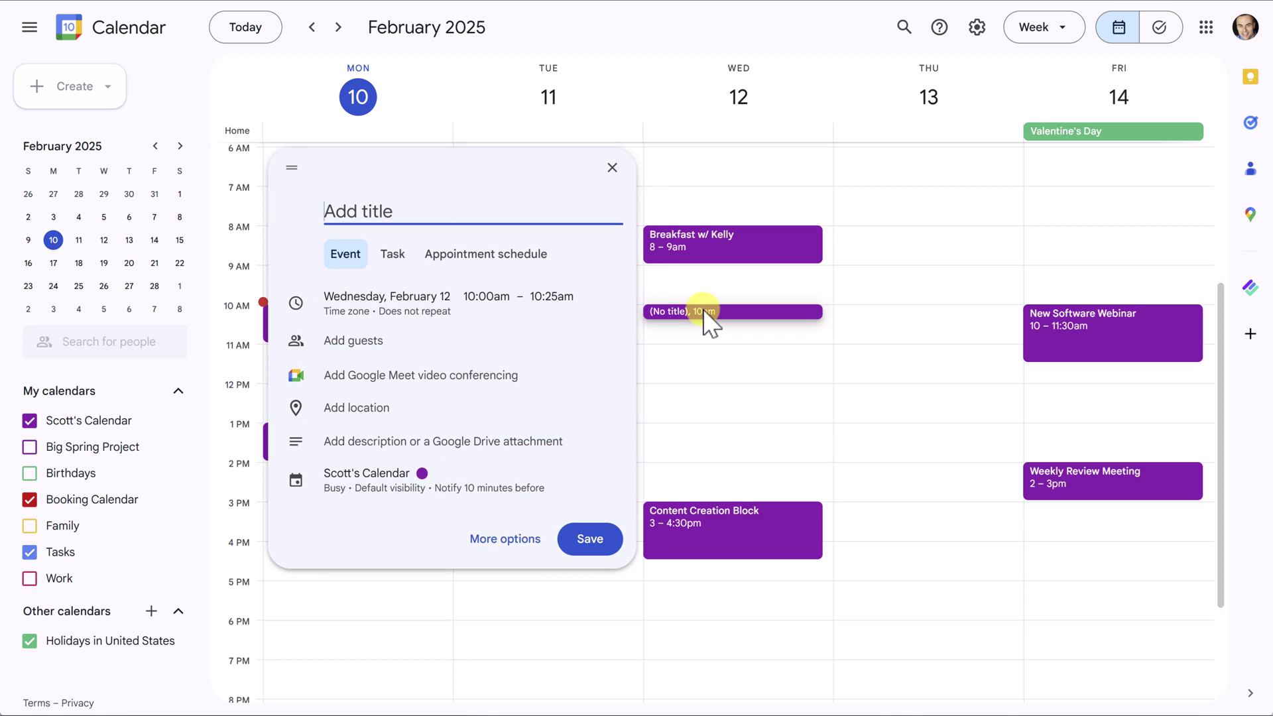
left_click(557, 305)
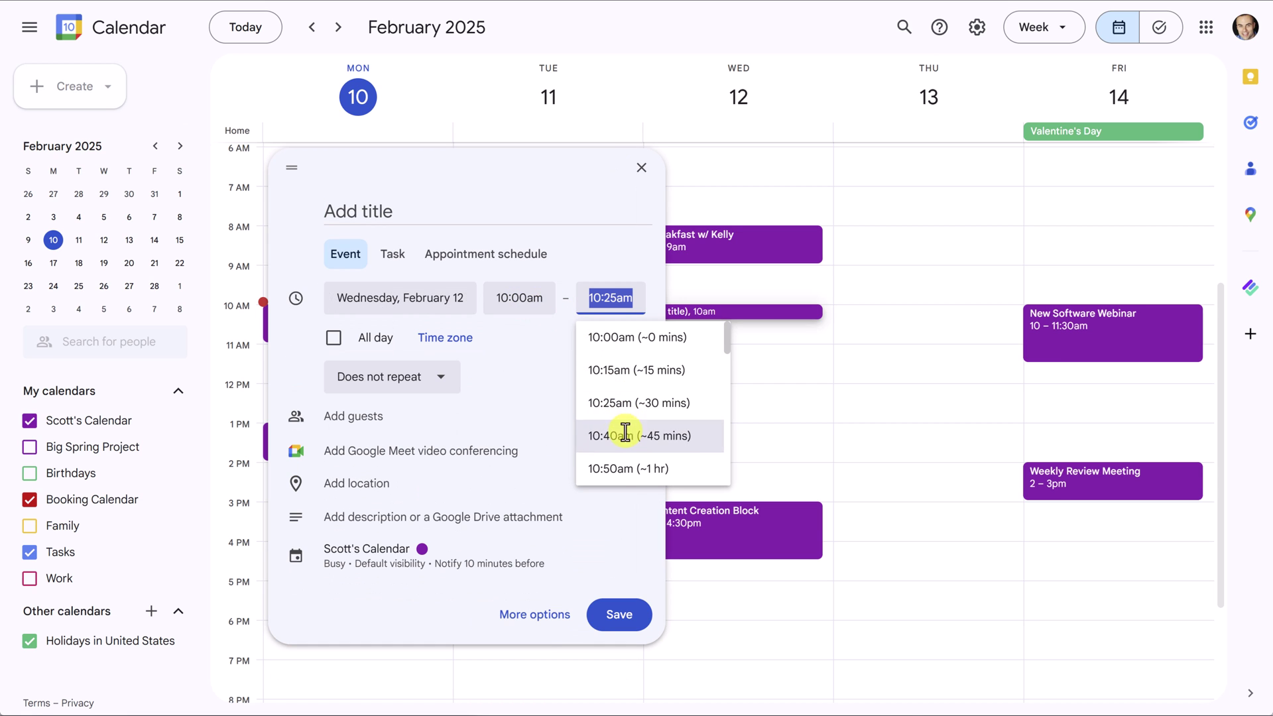
left_click(617, 468)
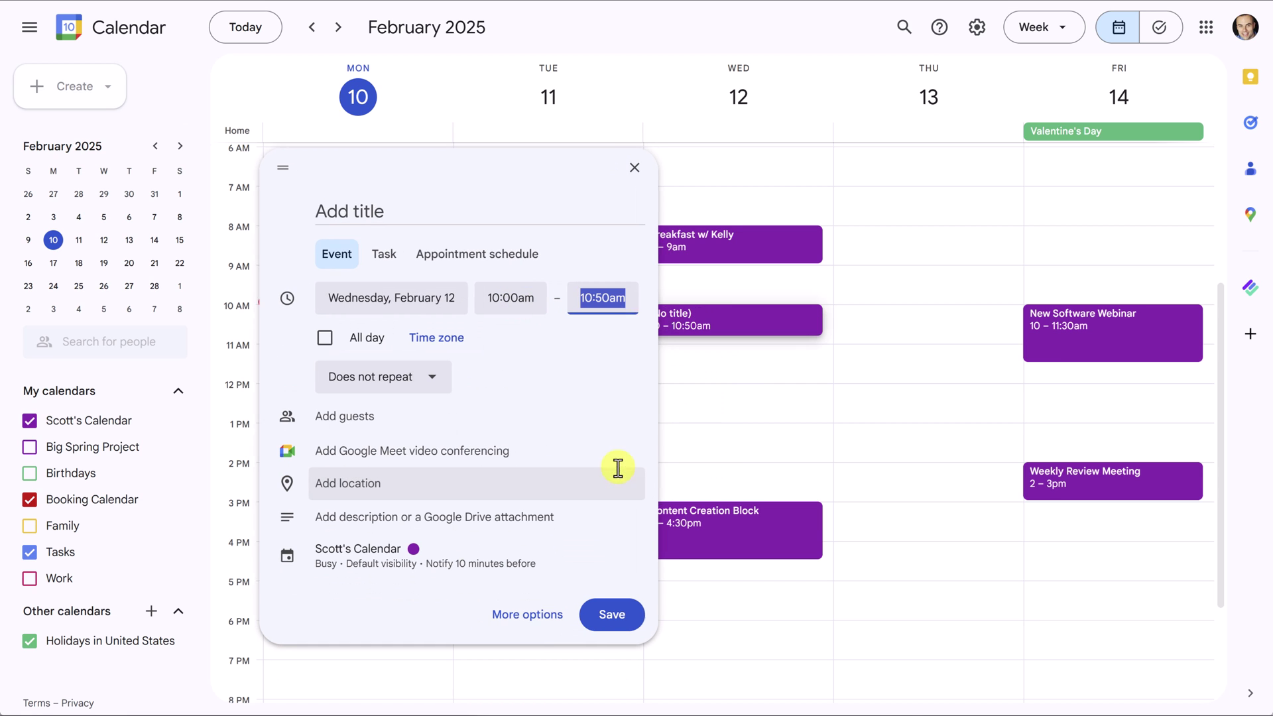
left_click(586, 308)
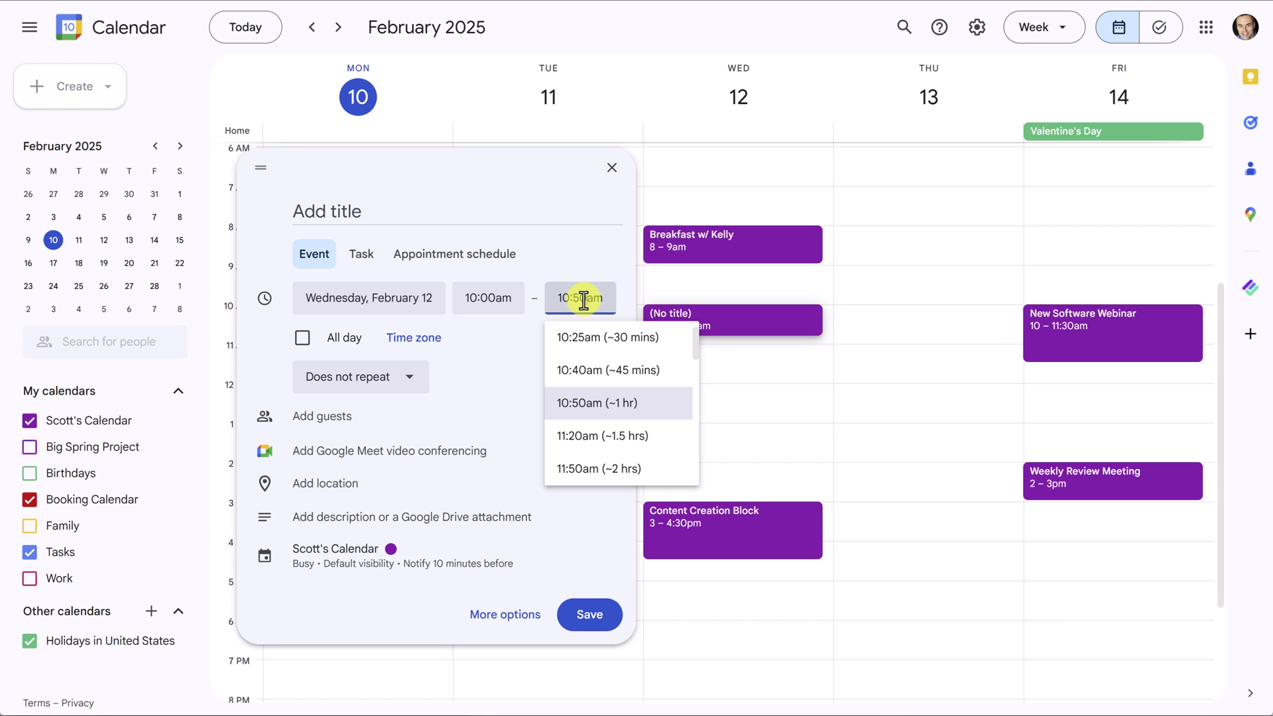
left_click(625, 404)
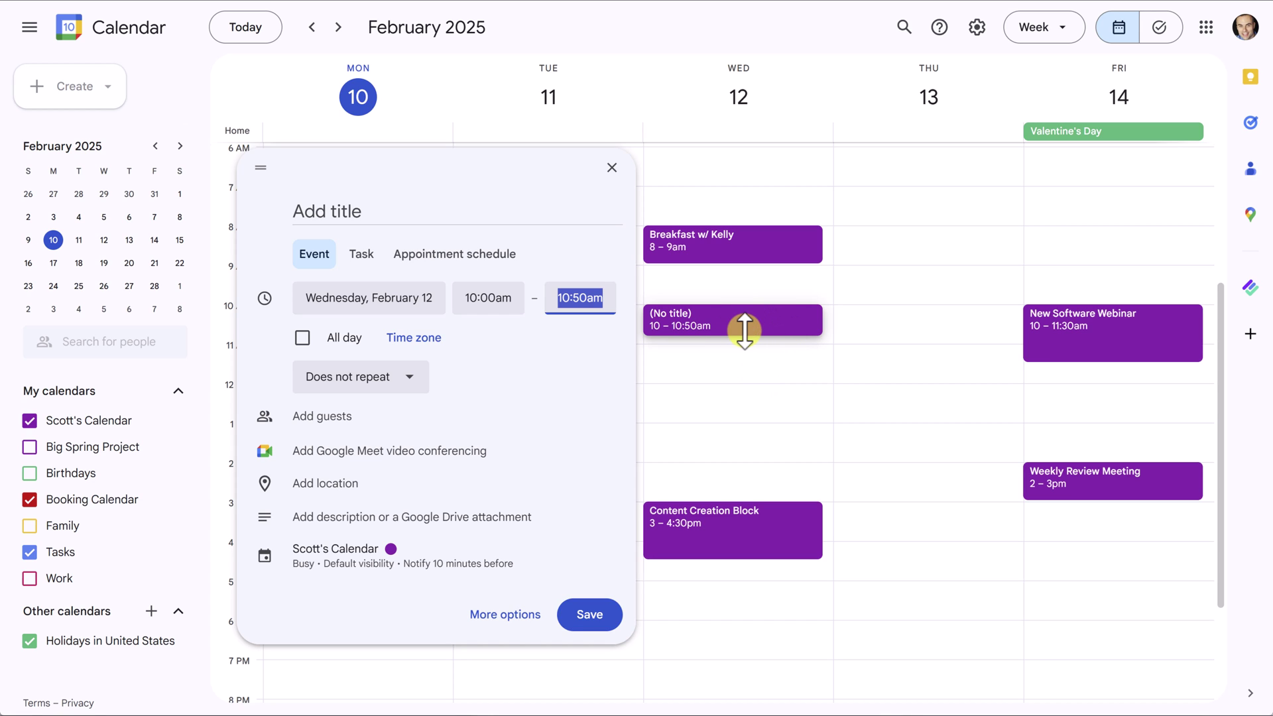
left_click(611, 169)
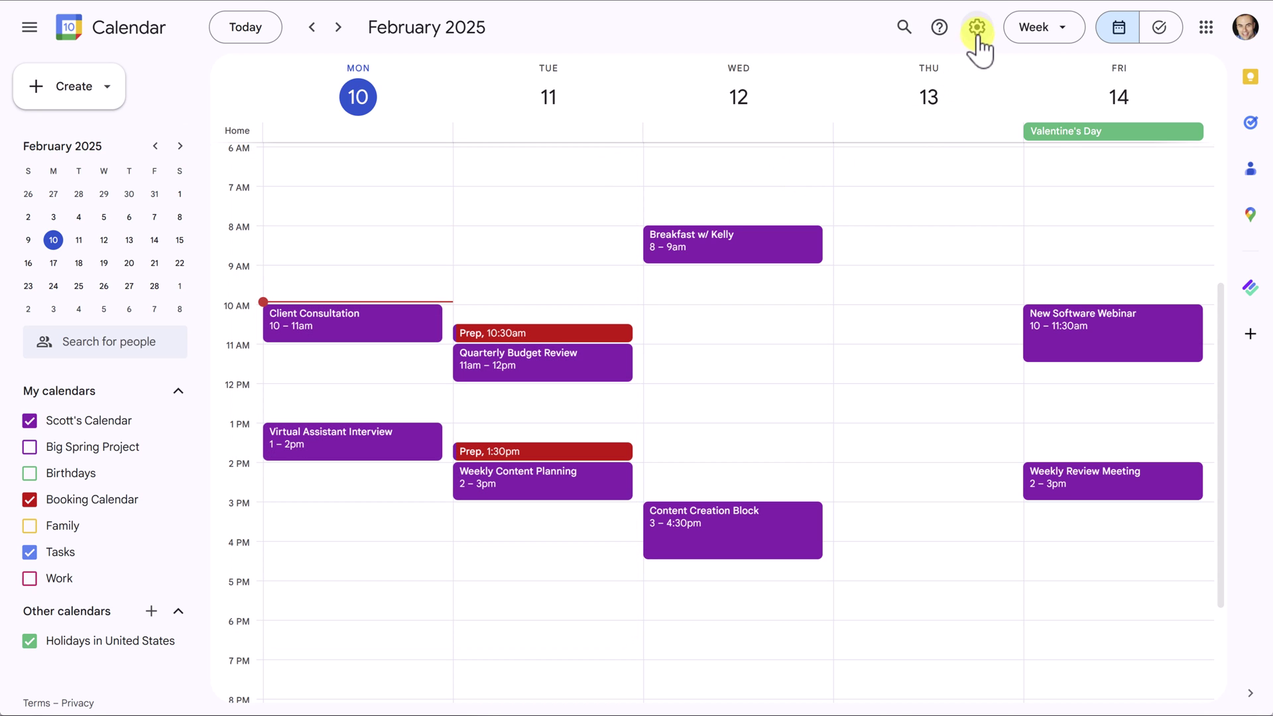
Step: Open the details of Wednesday's 3:00–4:30pm Content Creation Block, showing its 10-minute reminder
left_click(976, 27)
left_click(978, 30)
left_click(988, 66)
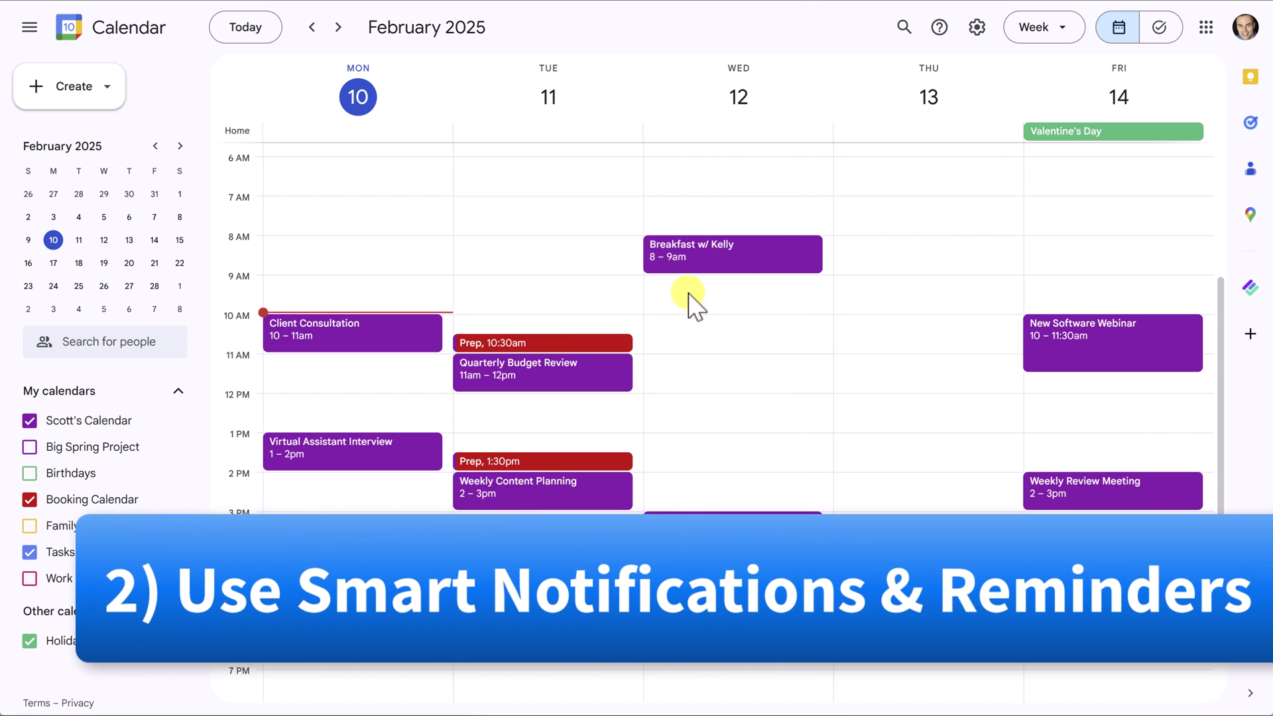
left_click(715, 514)
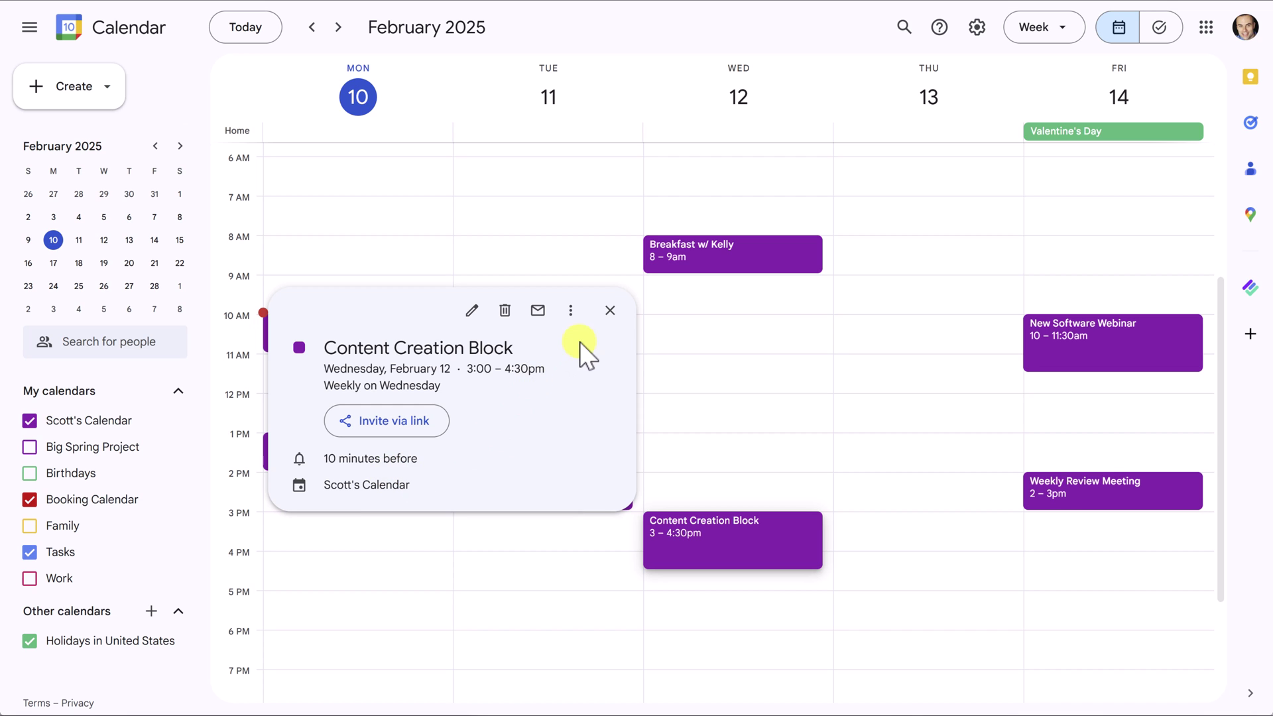
Step: Create a 'New Meeting' draft for Wednesday, February 12, 10:00–10:30am, and open the full editor
left_click(611, 312)
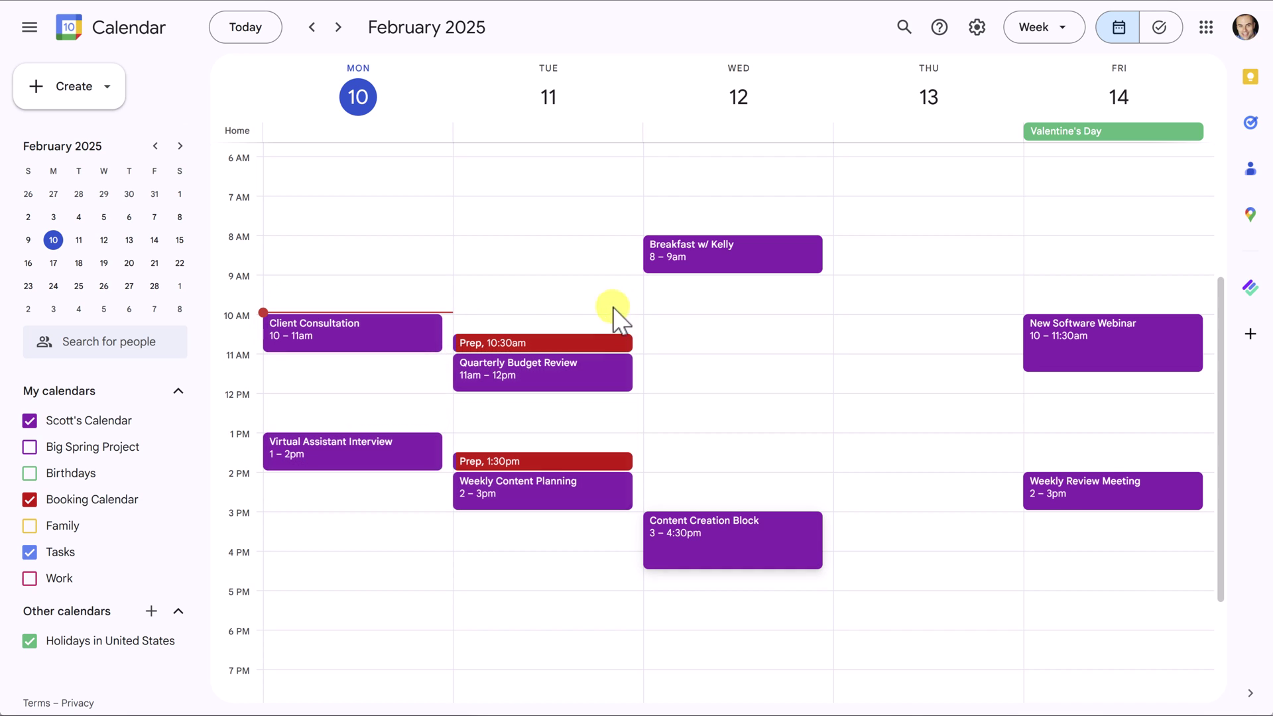
left_click(689, 322)
type("New Mee")
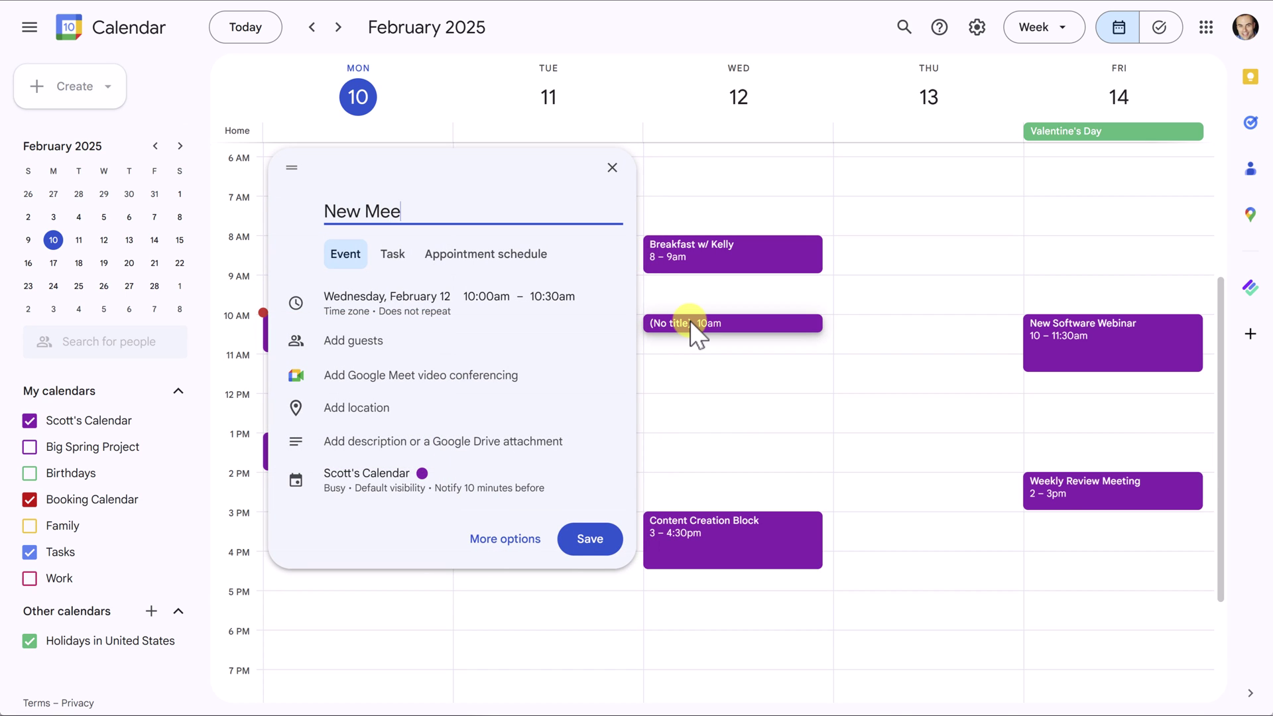
type("ting")
left_click(482, 503)
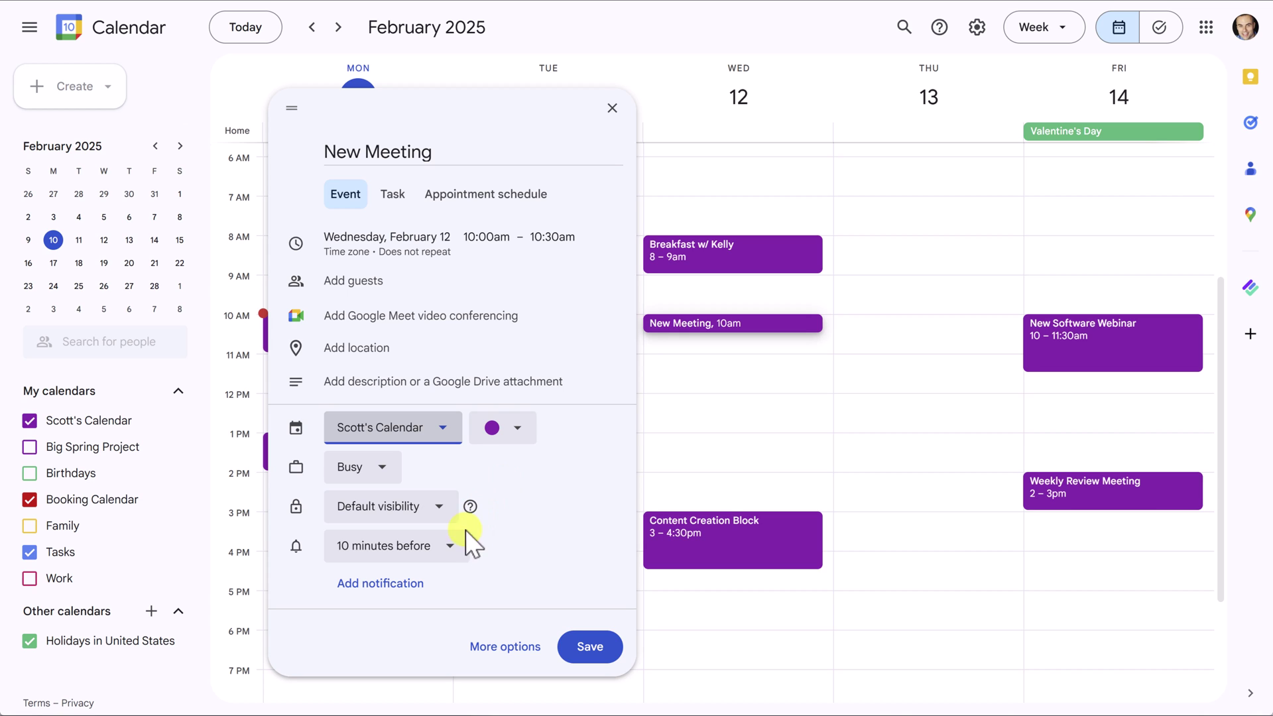
left_click(450, 546)
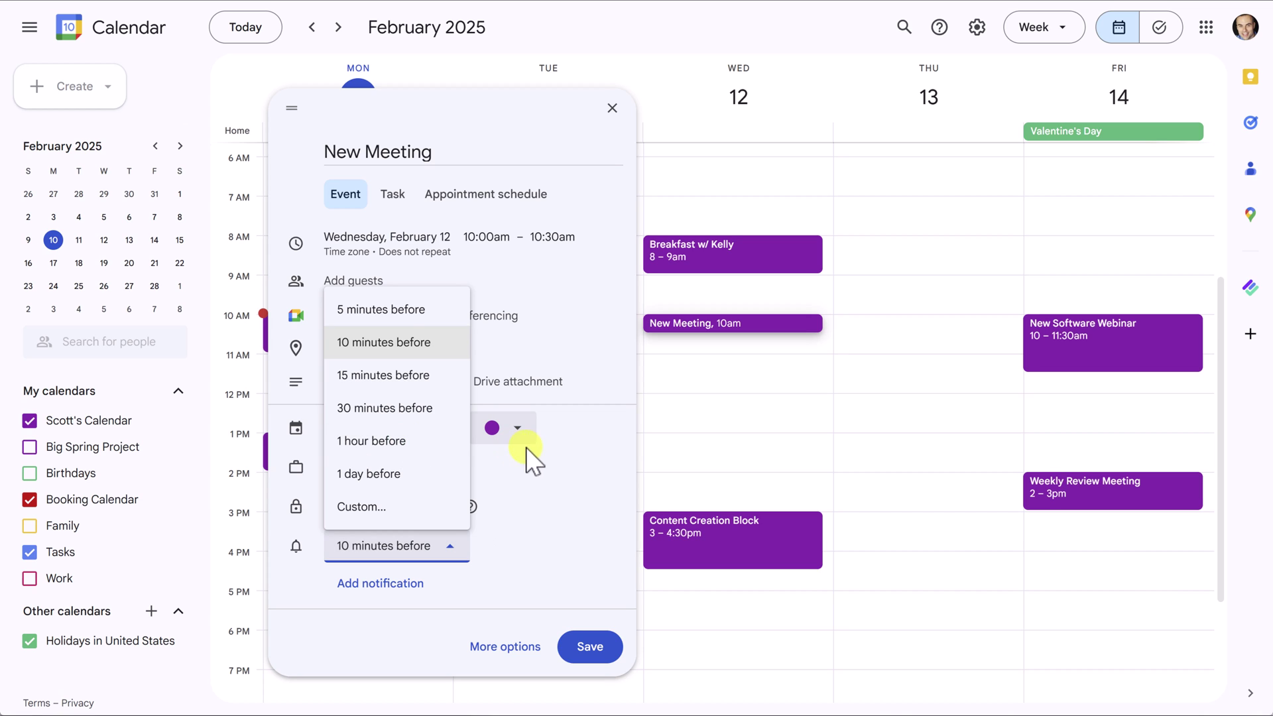
left_click(519, 517)
left_click(491, 653)
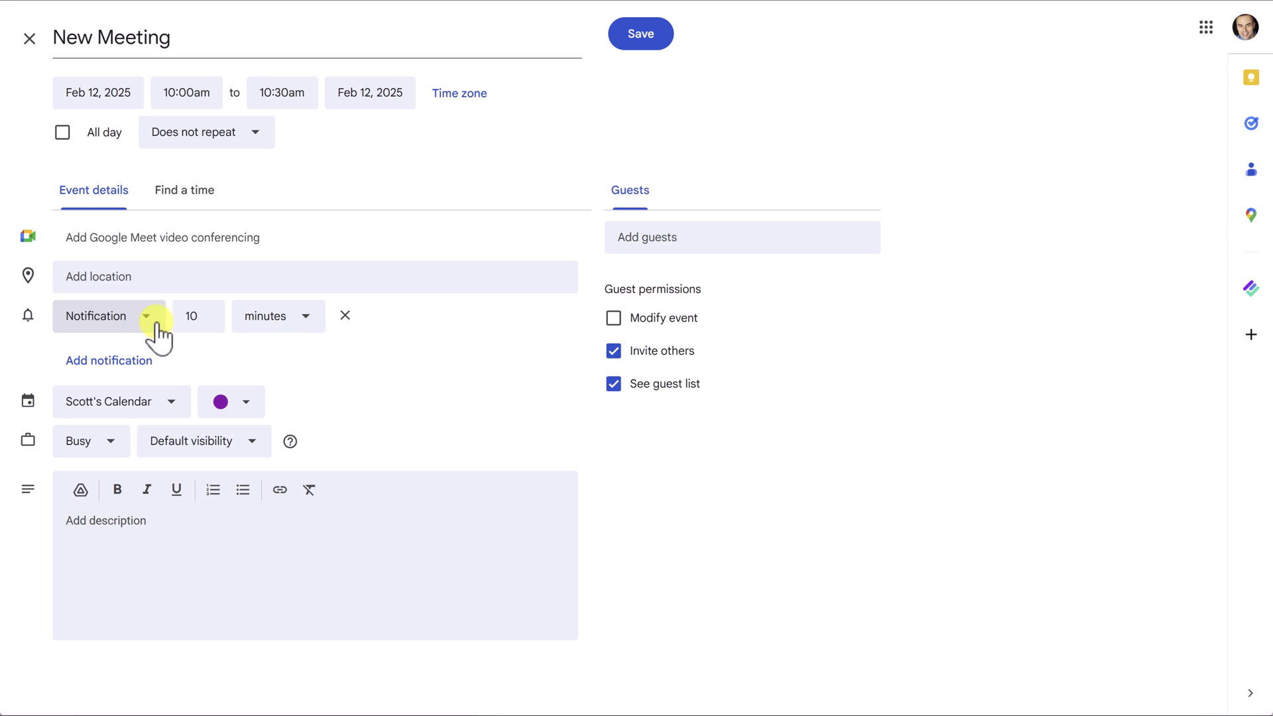
Step: Add an Email reminder 1 day before, alongside the existing 10-minute notification
left_click(109, 361)
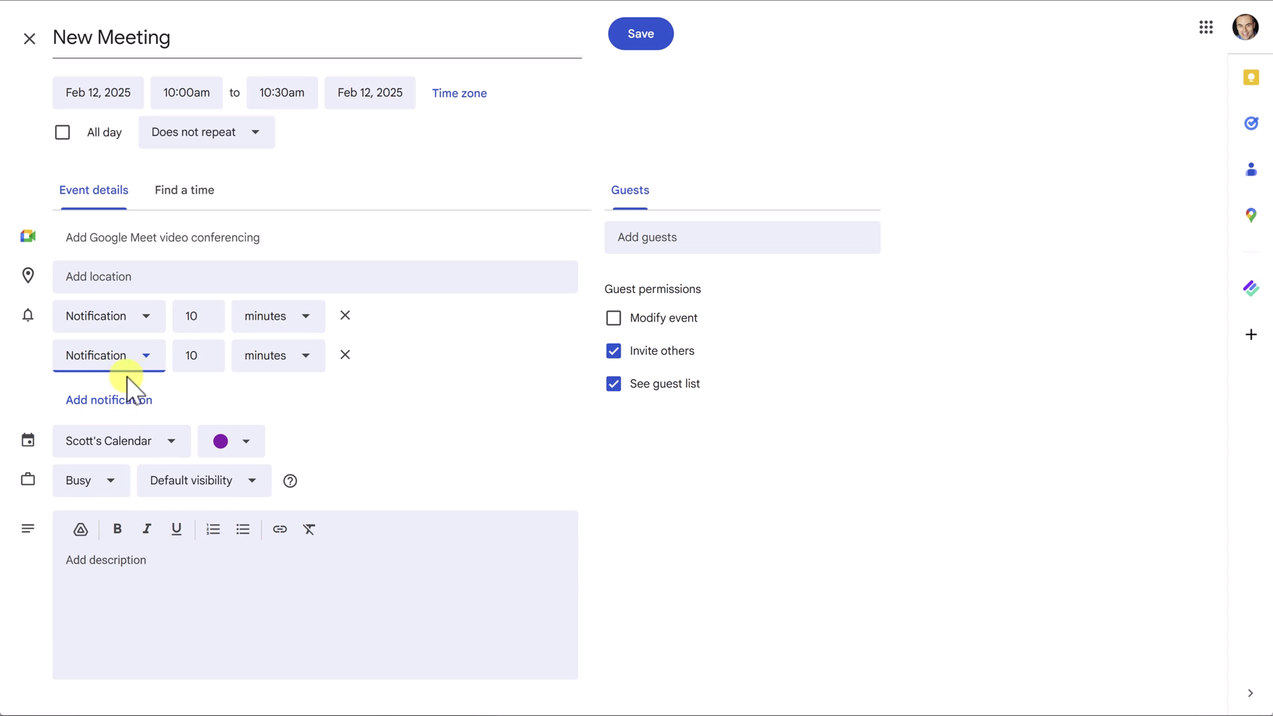
left_click(210, 353)
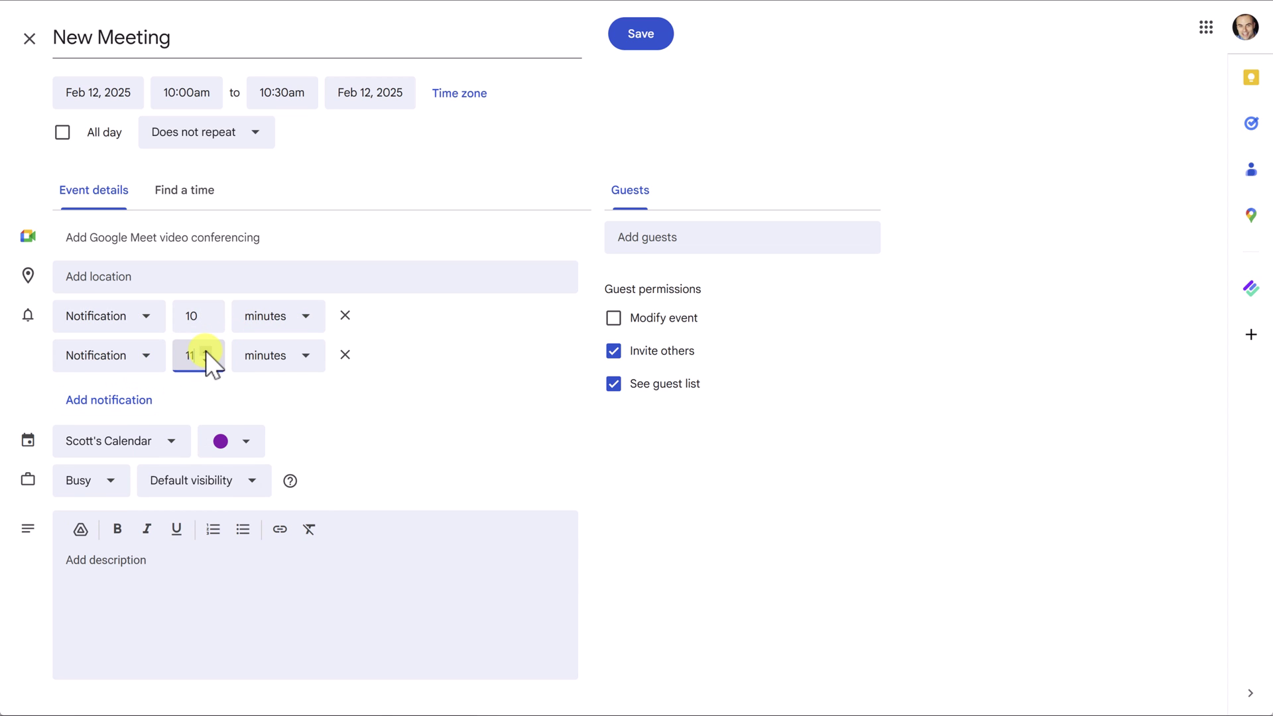
left_click(282, 365)
left_click(267, 462)
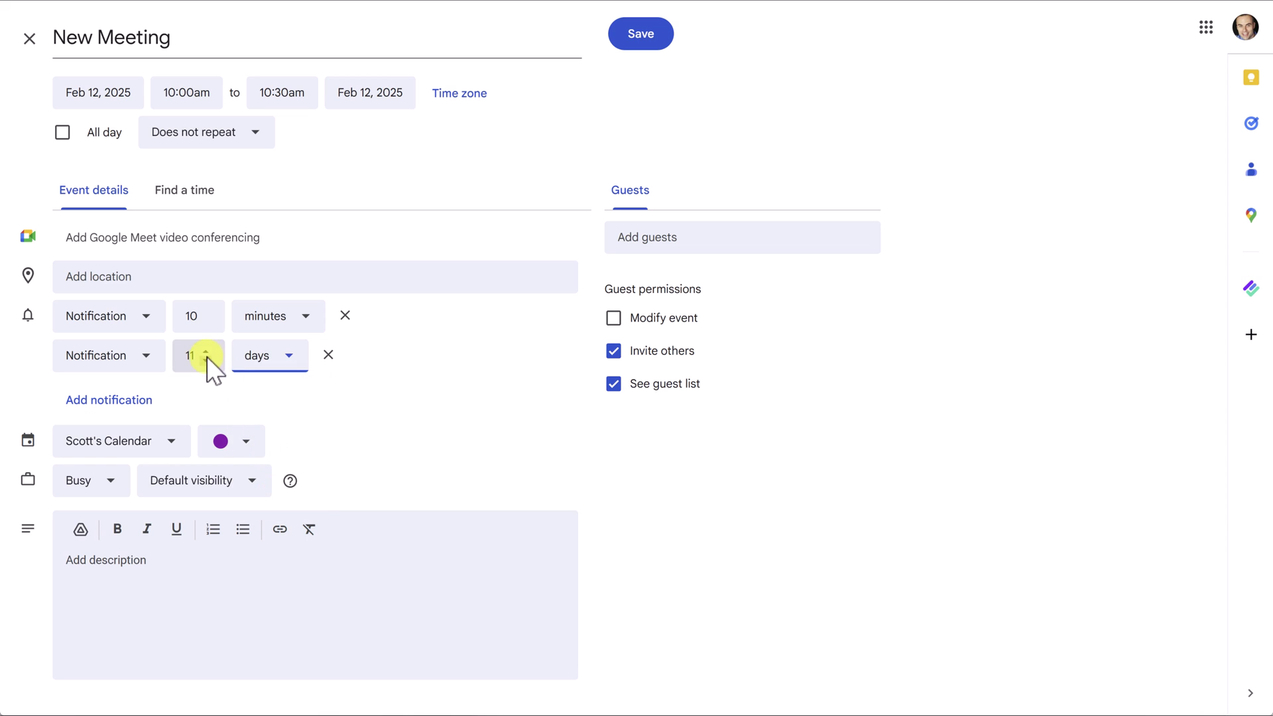
left_click(197, 356)
key("BackSpace")
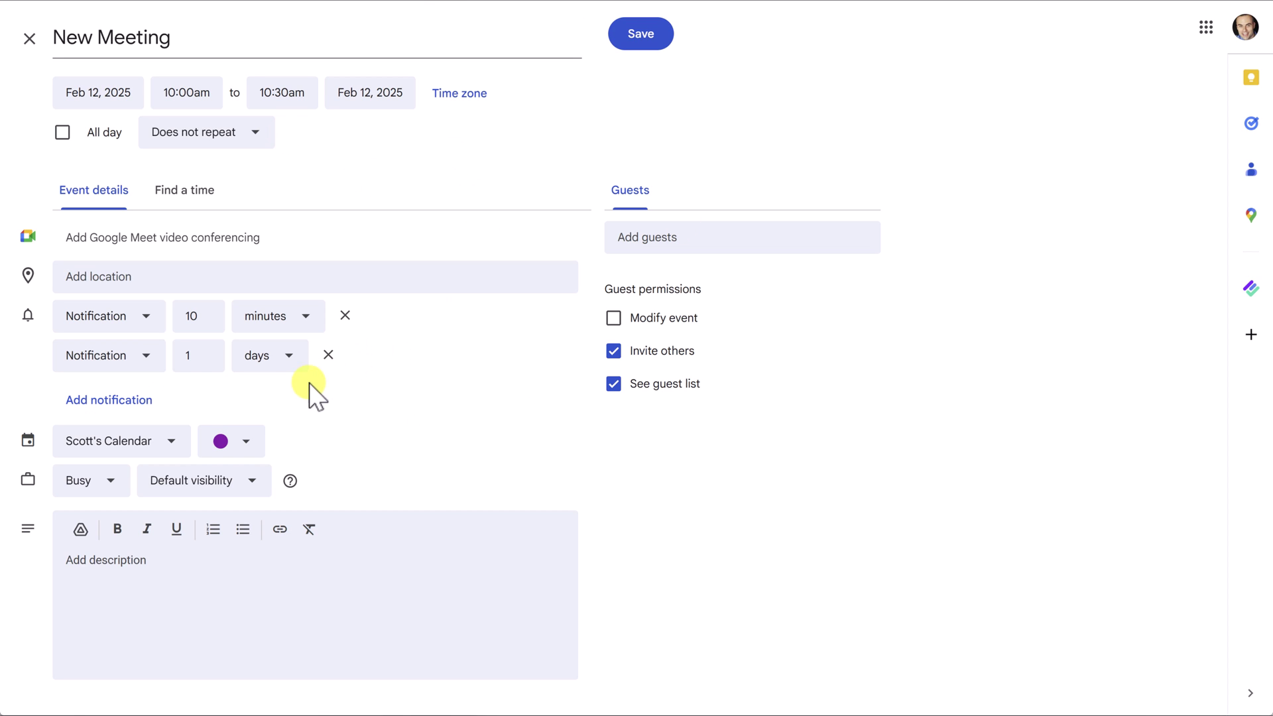
left_click(140, 362)
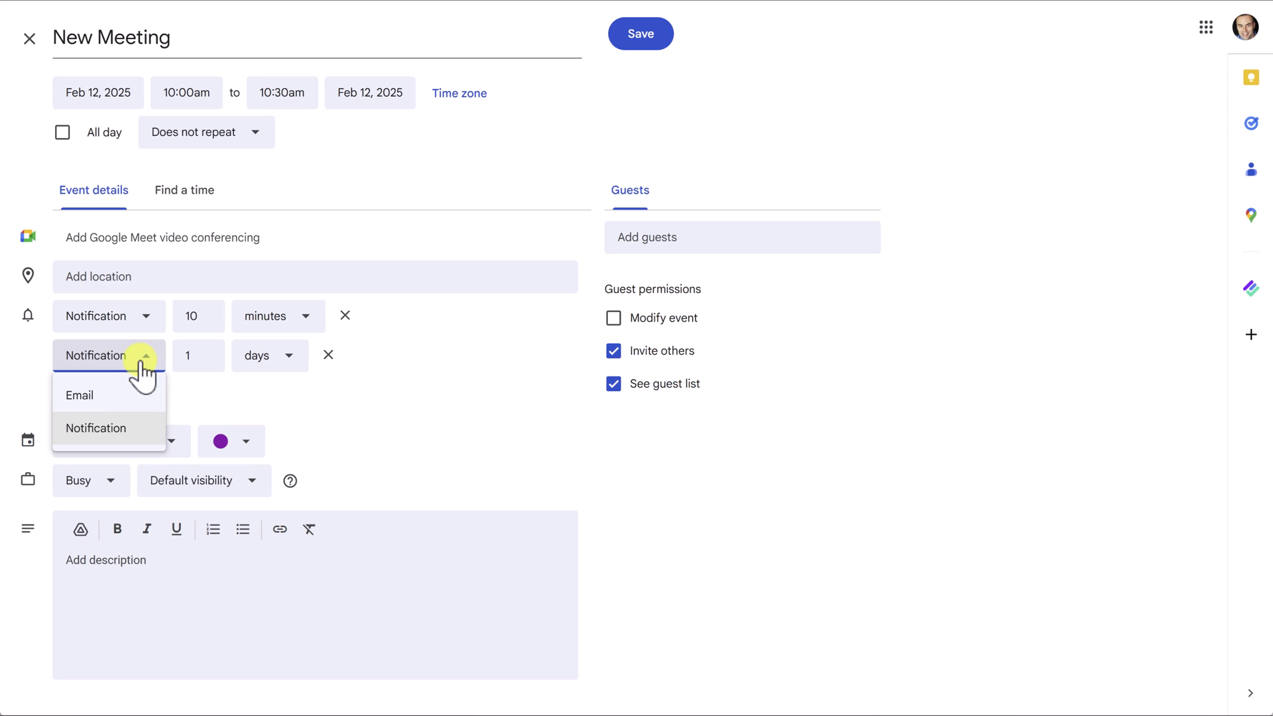
left_click(86, 398)
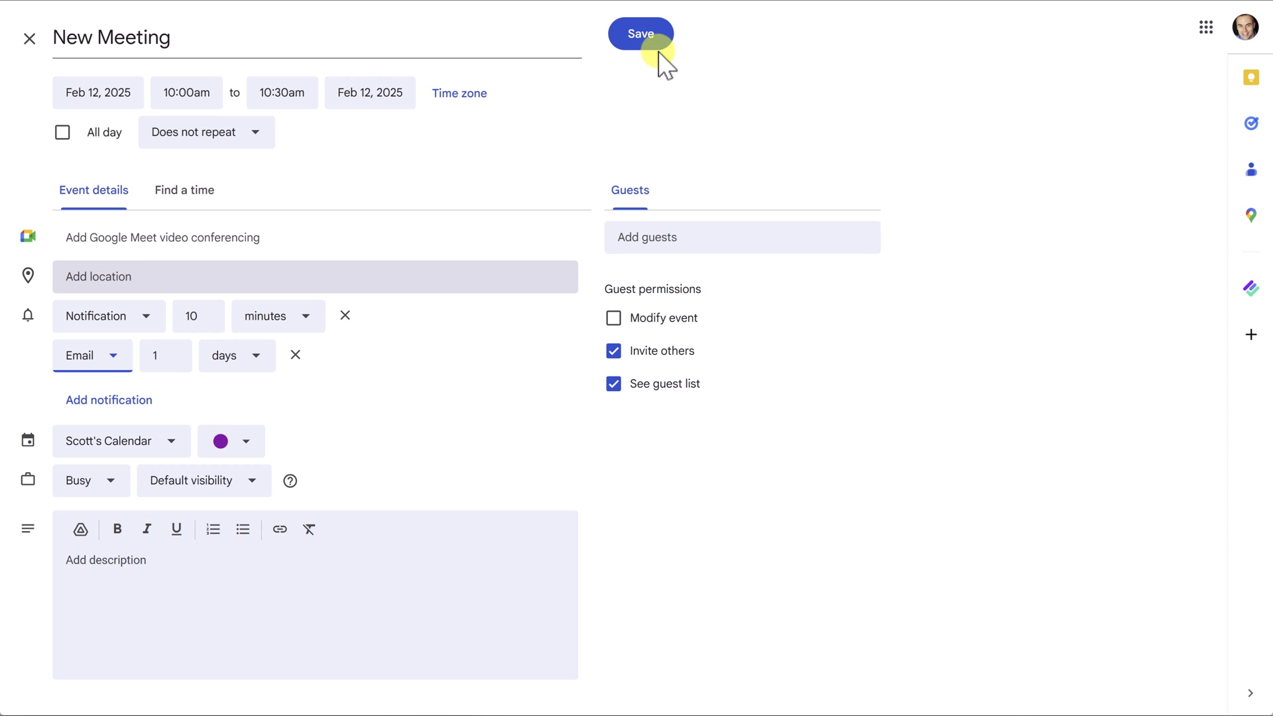
Step: Save New Meeting, then open Settings and scroll to the individual calendars list
left_click(640, 35)
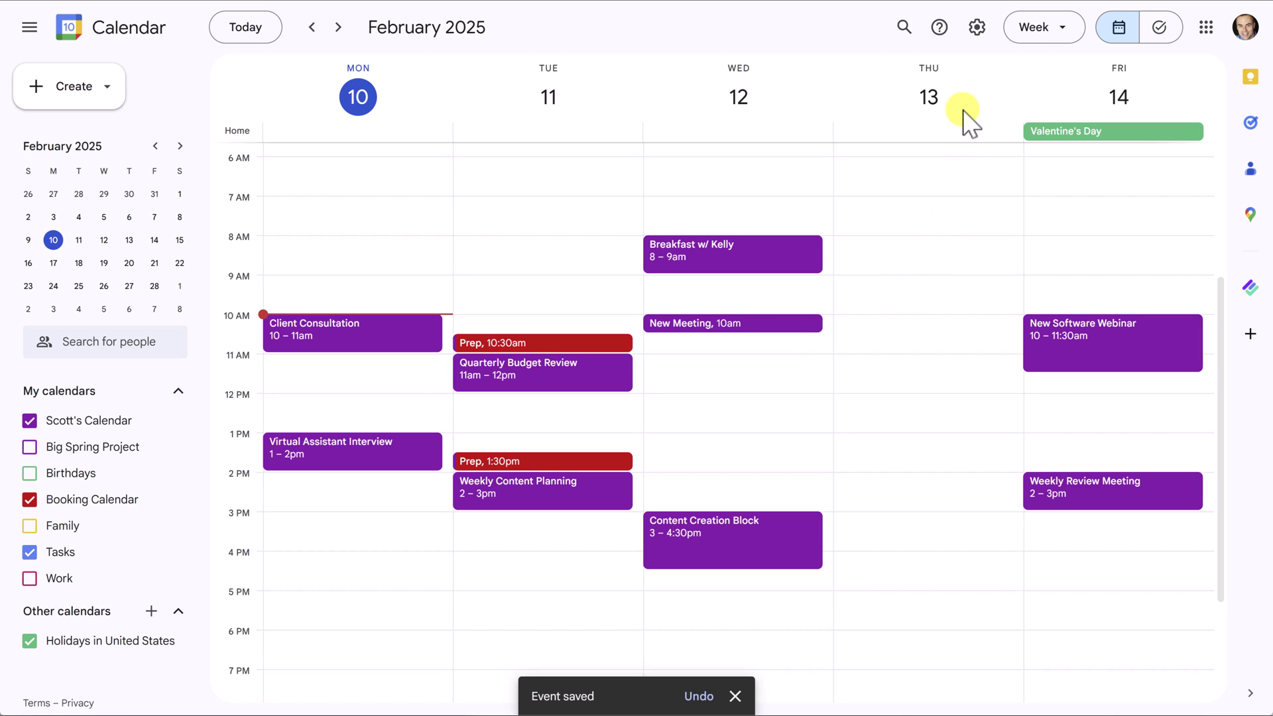
left_click(977, 27)
left_click(908, 282)
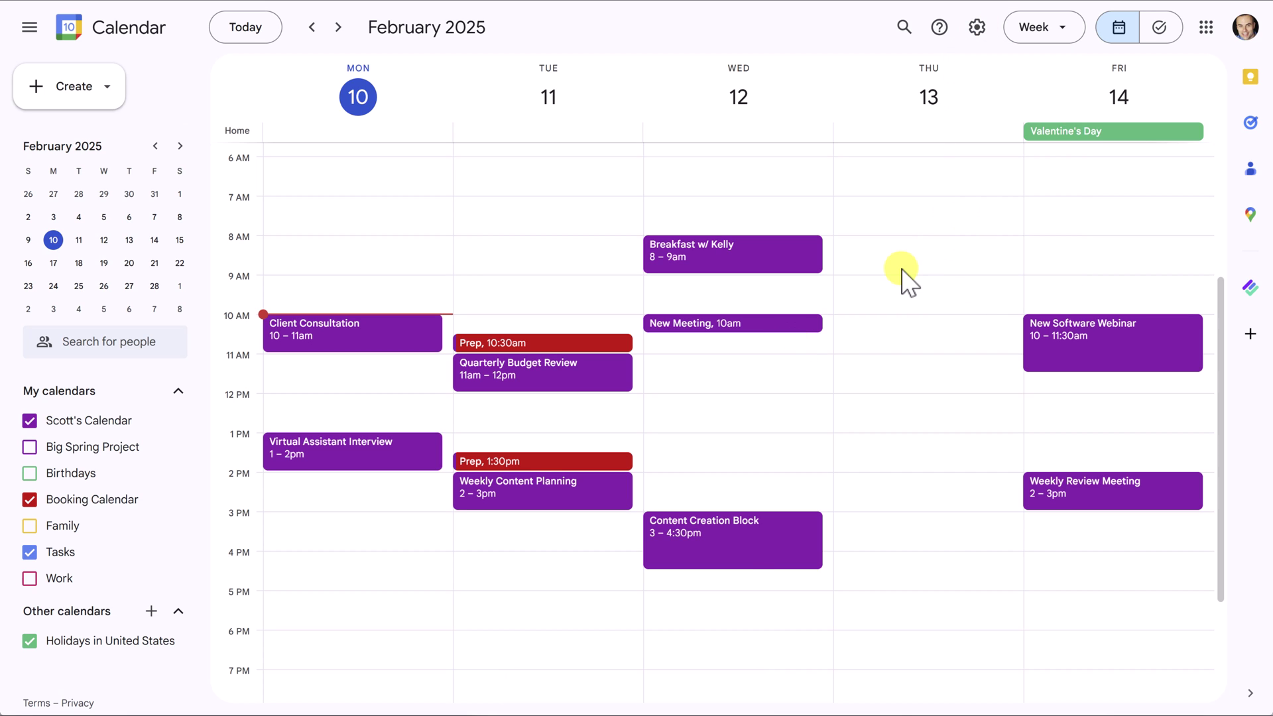
left_click(977, 28)
left_click(990, 72)
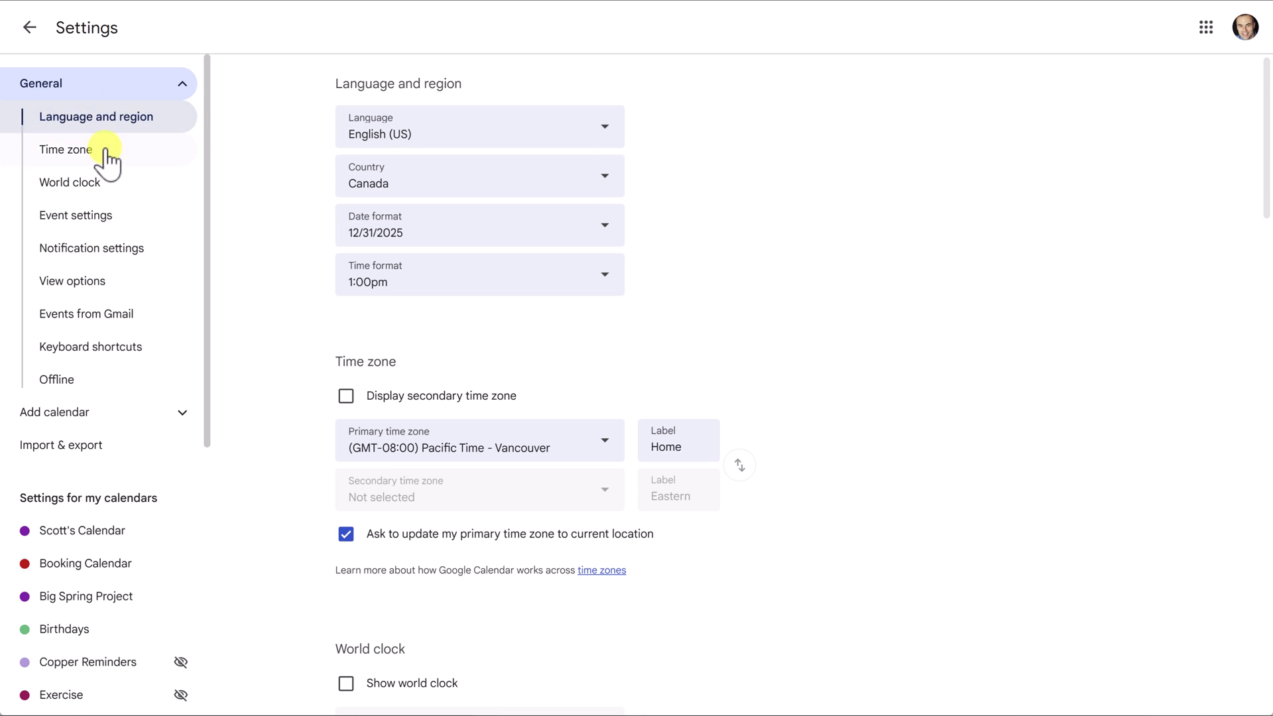
scroll(139, 292, "down", 2)
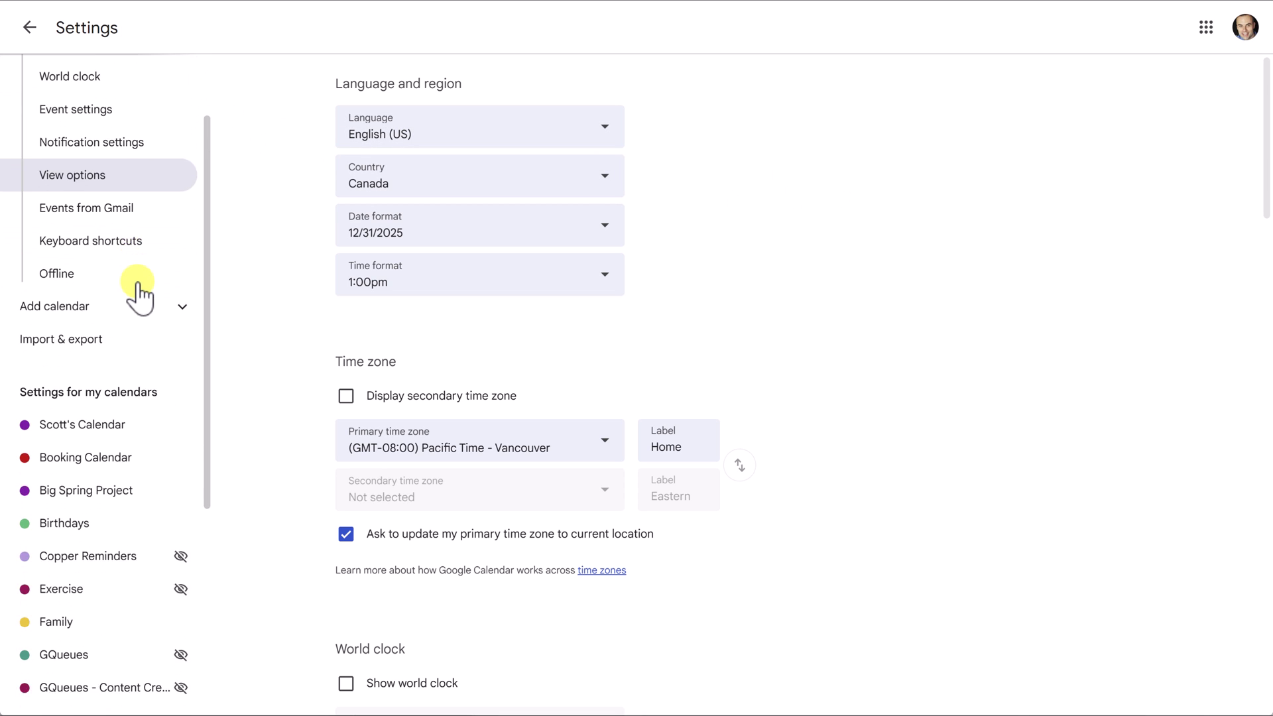
scroll(133, 305, "down", 1)
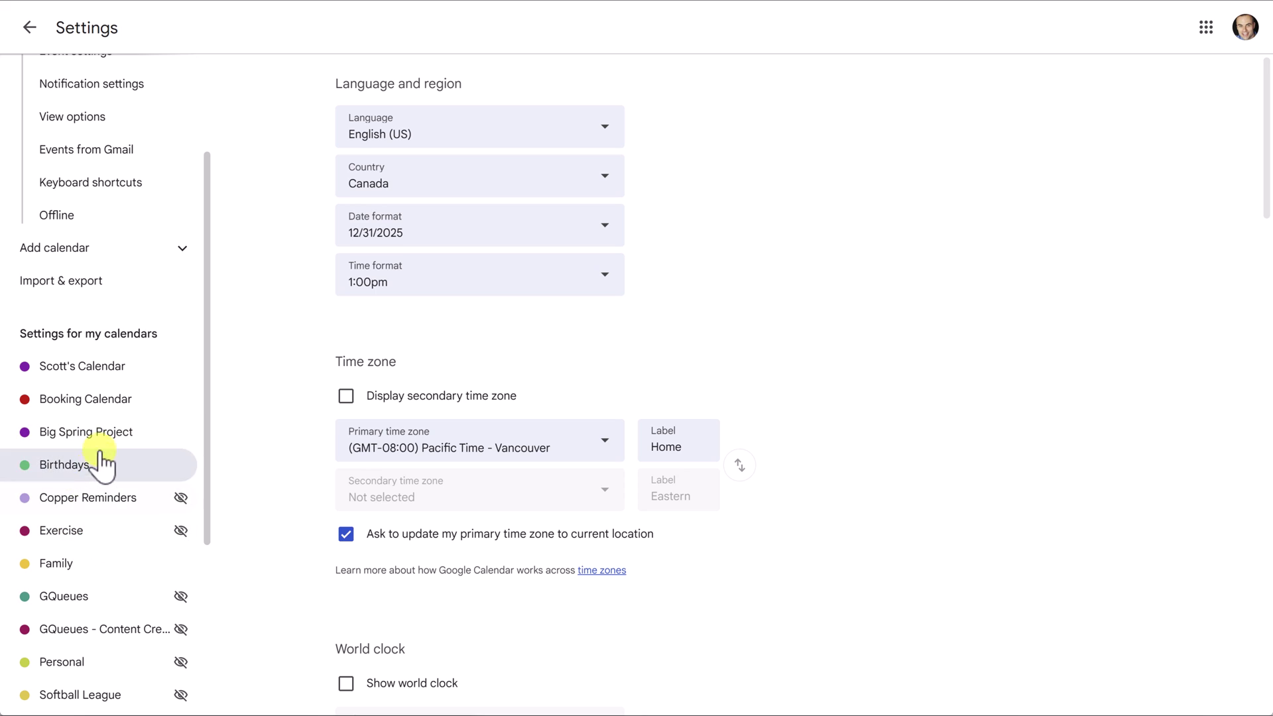
Step: Show Scott's Calendar's event notification settings, with the 10-minute default reminder
left_click(77, 370)
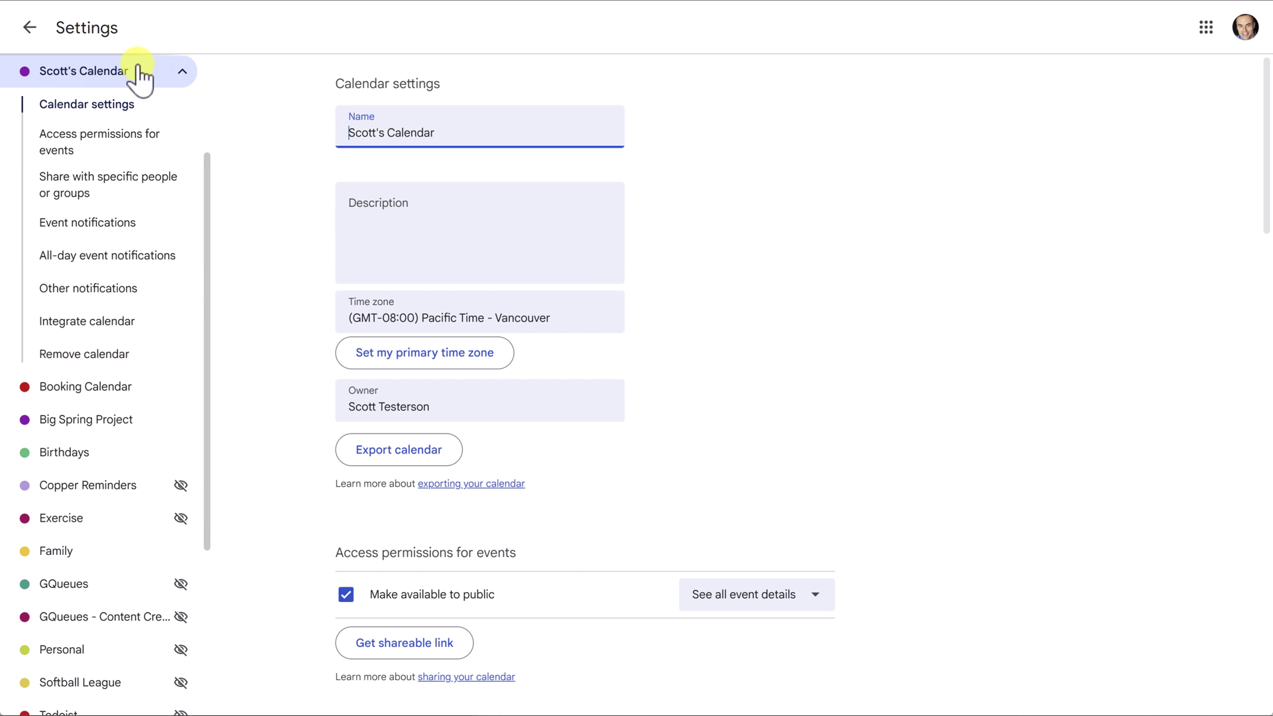
left_click(78, 229)
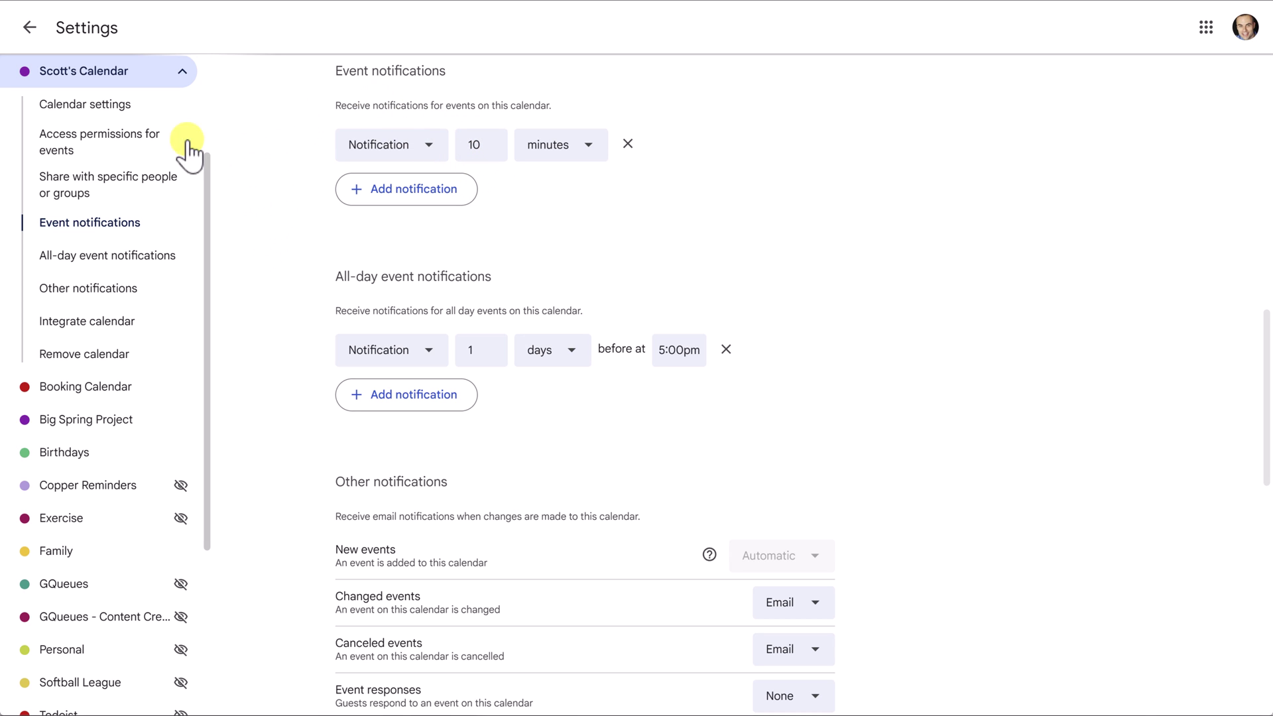
Step: Return from settings to the week and reopen New Meeting in its full event editor
left_click(31, 27)
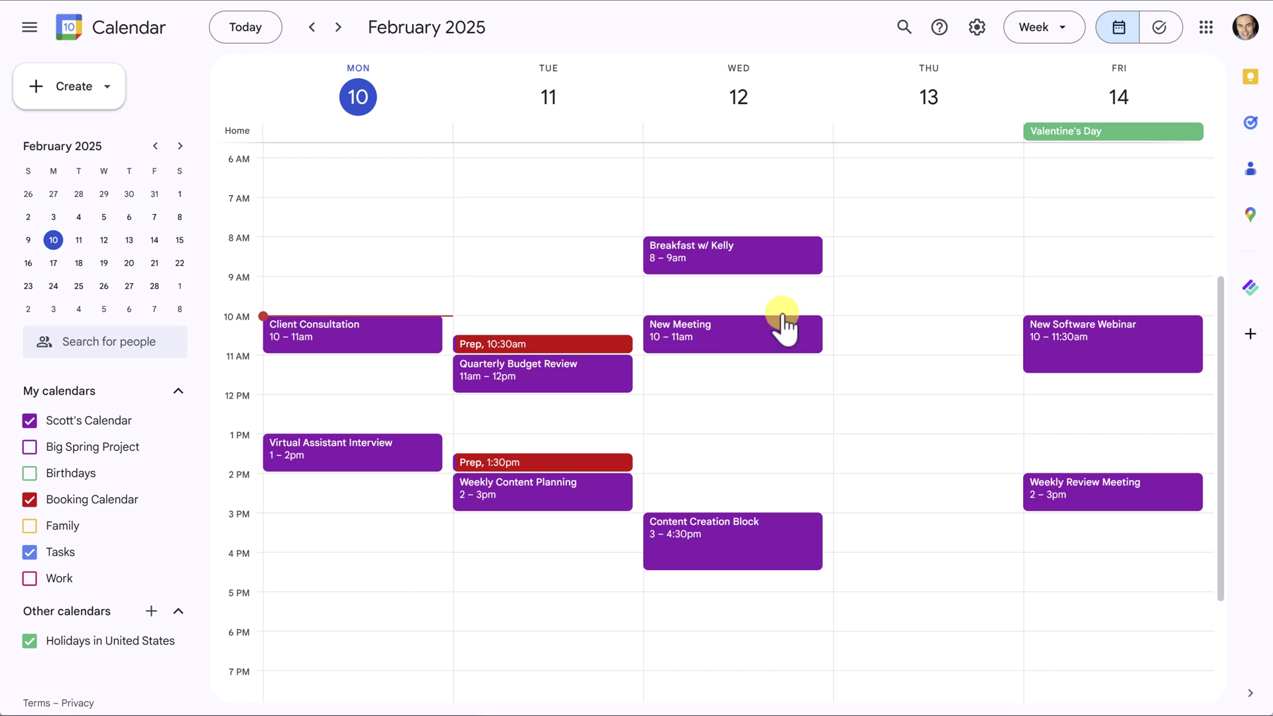
left_click(749, 345)
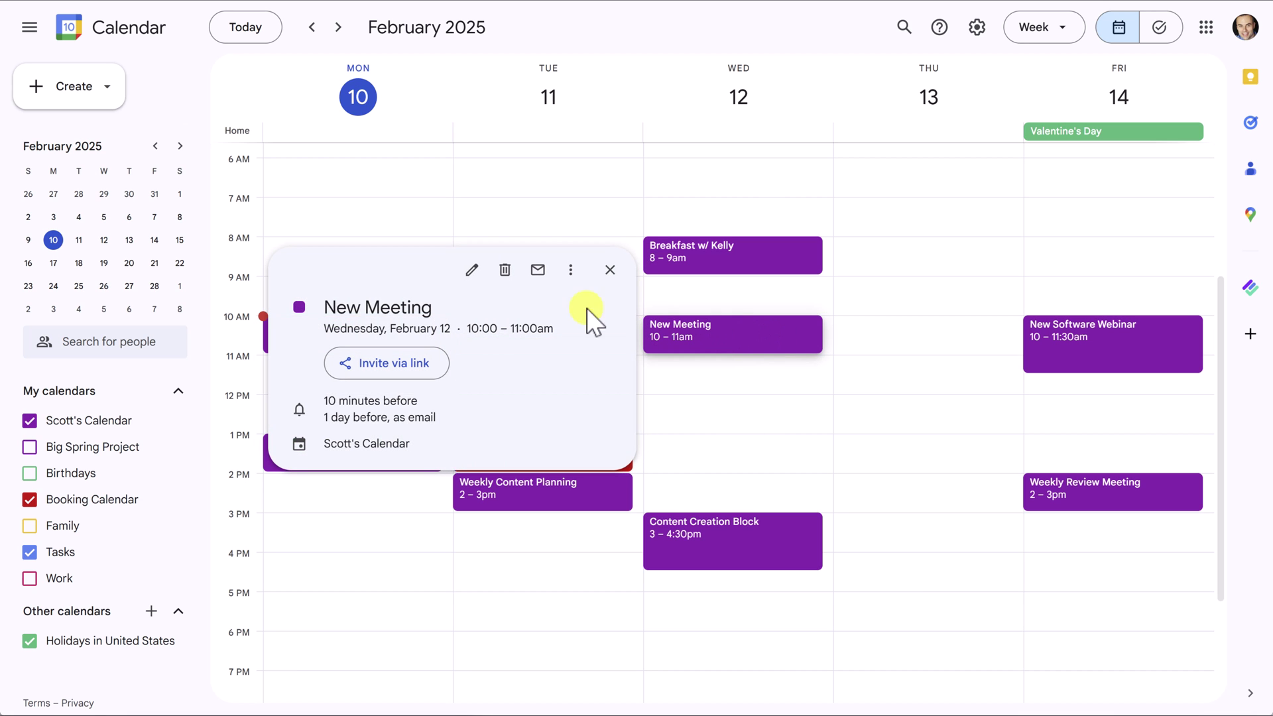
left_click(471, 270)
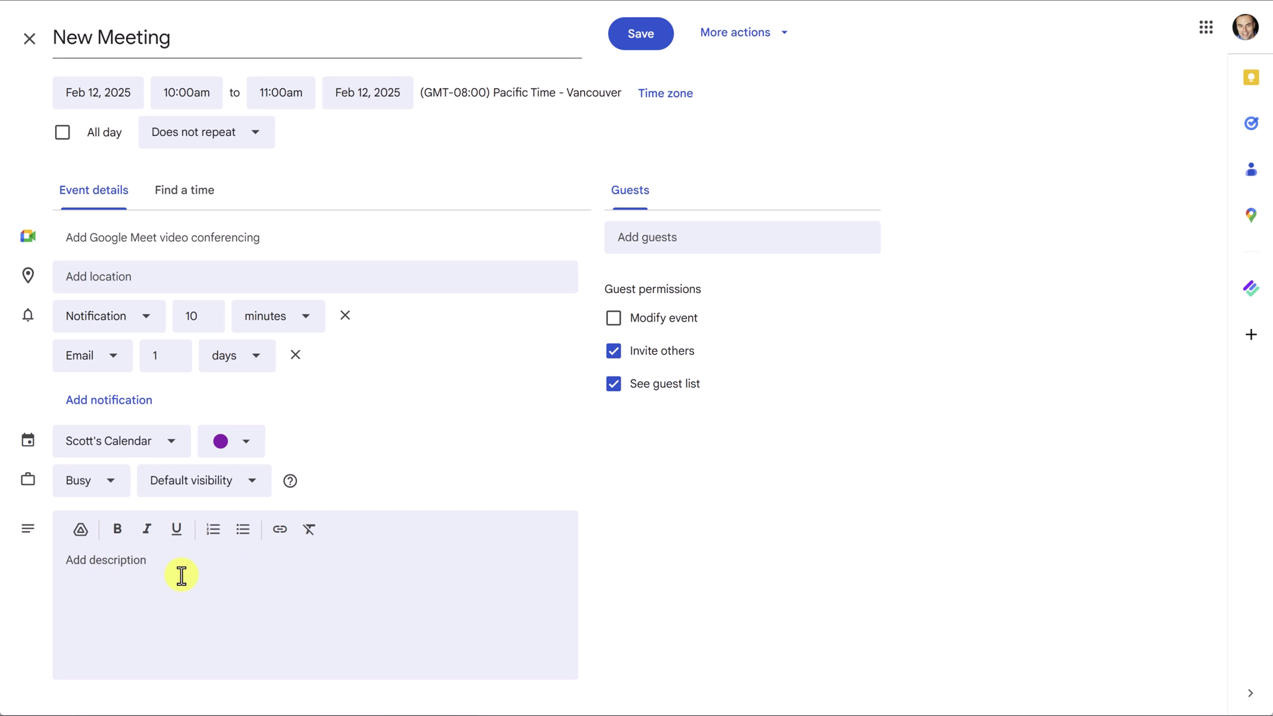
Step: Write add notes, talking points and agenda bullets in the description, then bring up Drive files
type("- a")
type("dd mptes")
key("BackSpace")
key("BackSpace")
key("BackSpace")
key("BackSpace")
key("BackSpace")
type("notes")
key("Return")
type("- ta")
type("lking points")
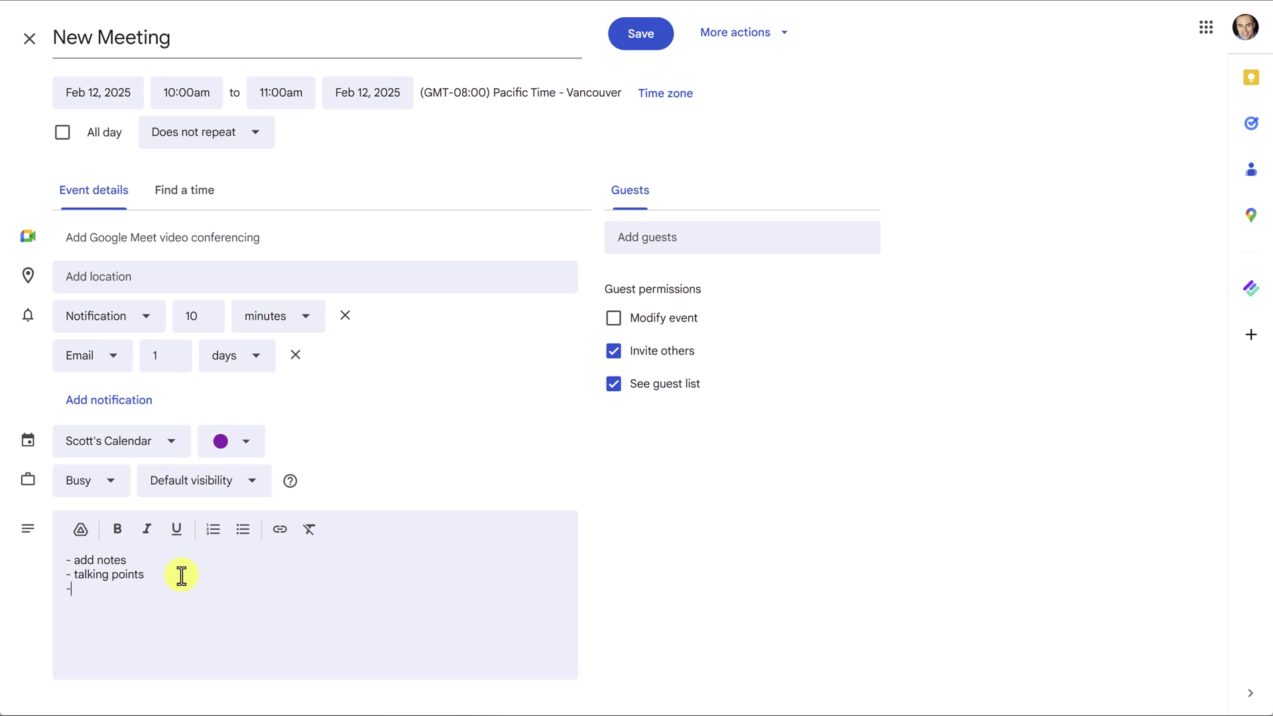
type(" - agenda")
left_click(80, 530)
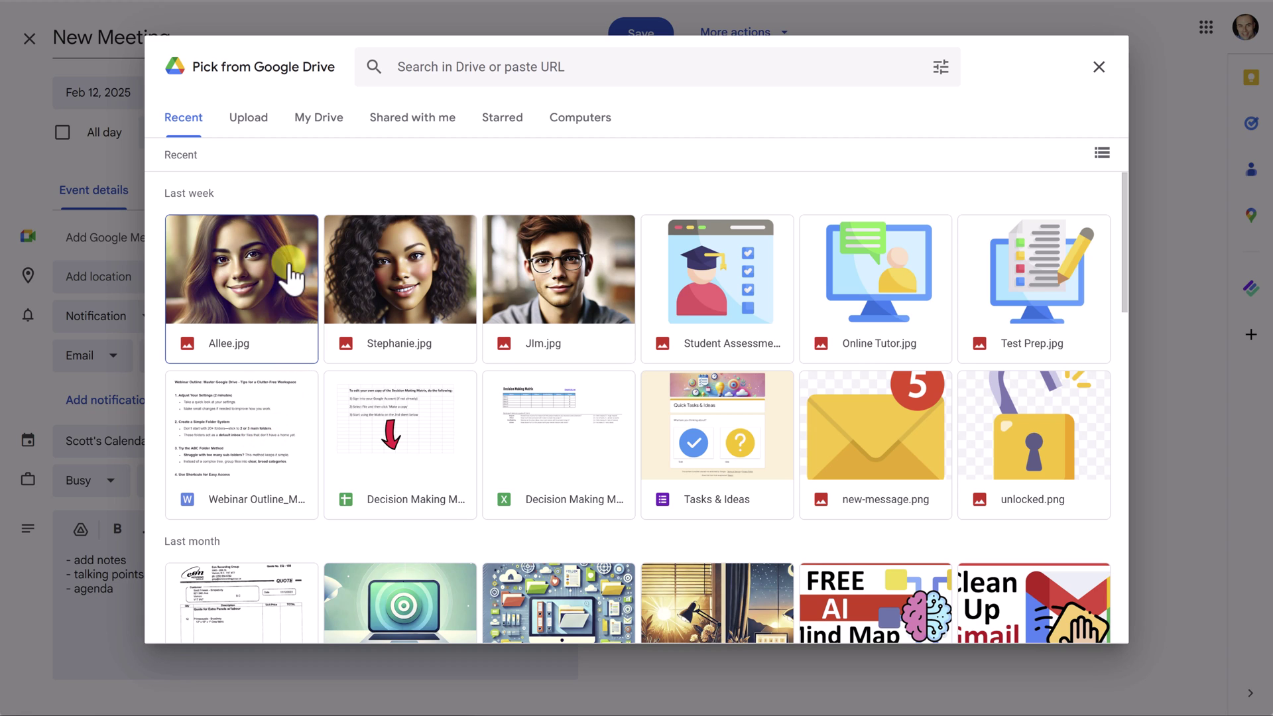
Step: Insert the Webinar Outline document from Drive's Recent files into New Meeting
left_click(249, 124)
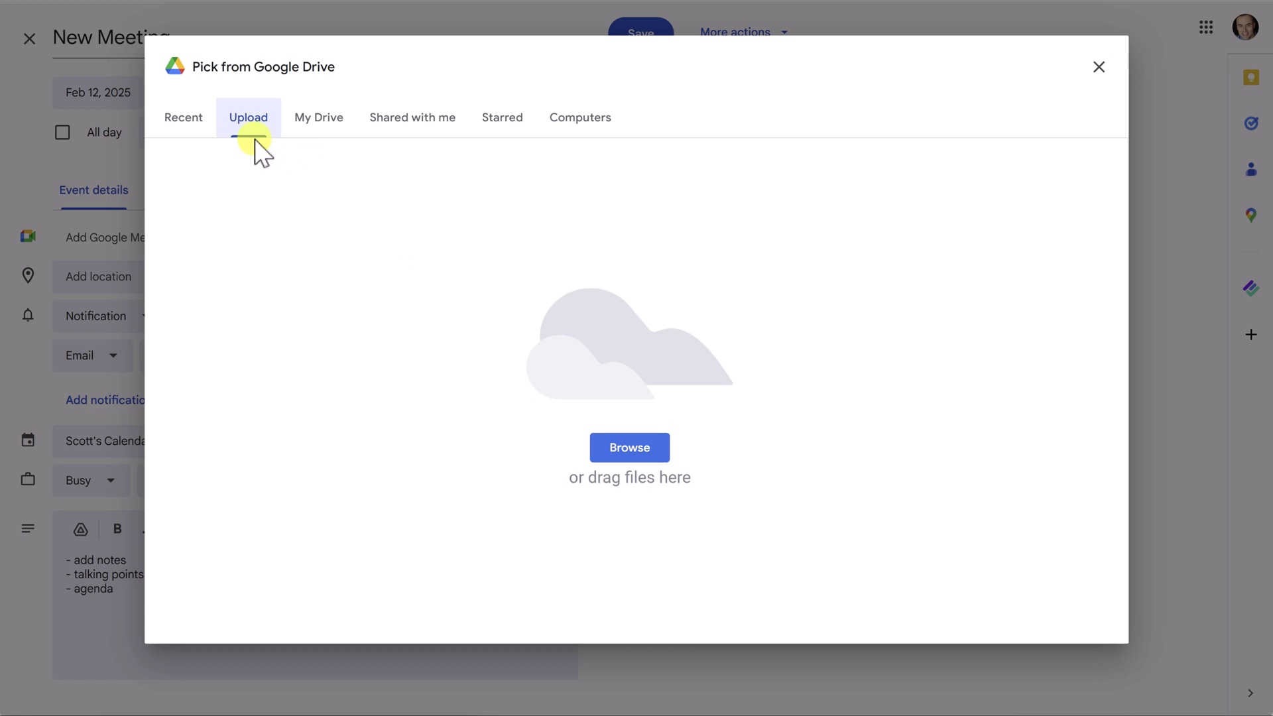
left_click(180, 126)
left_click(237, 442)
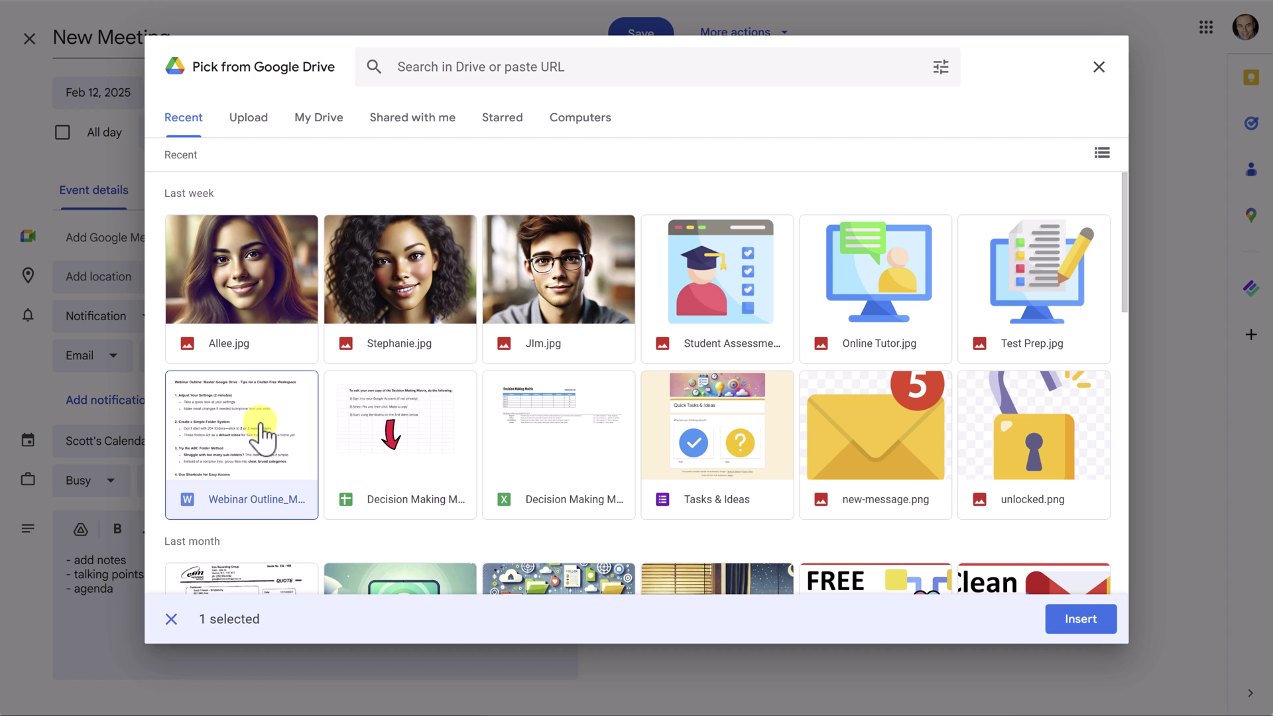
left_click(1091, 617)
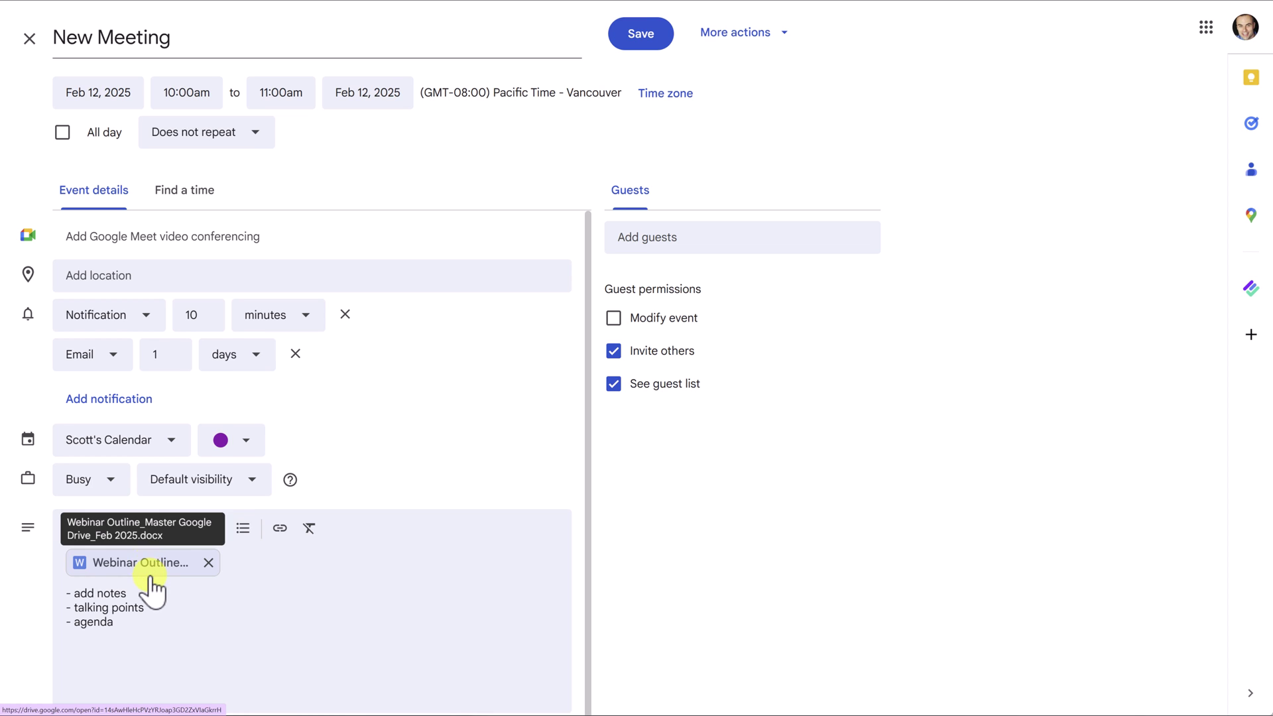
Step: Add a Keep note reading 'Start taking my notes' linked to the New Meeting event
left_click(131, 628)
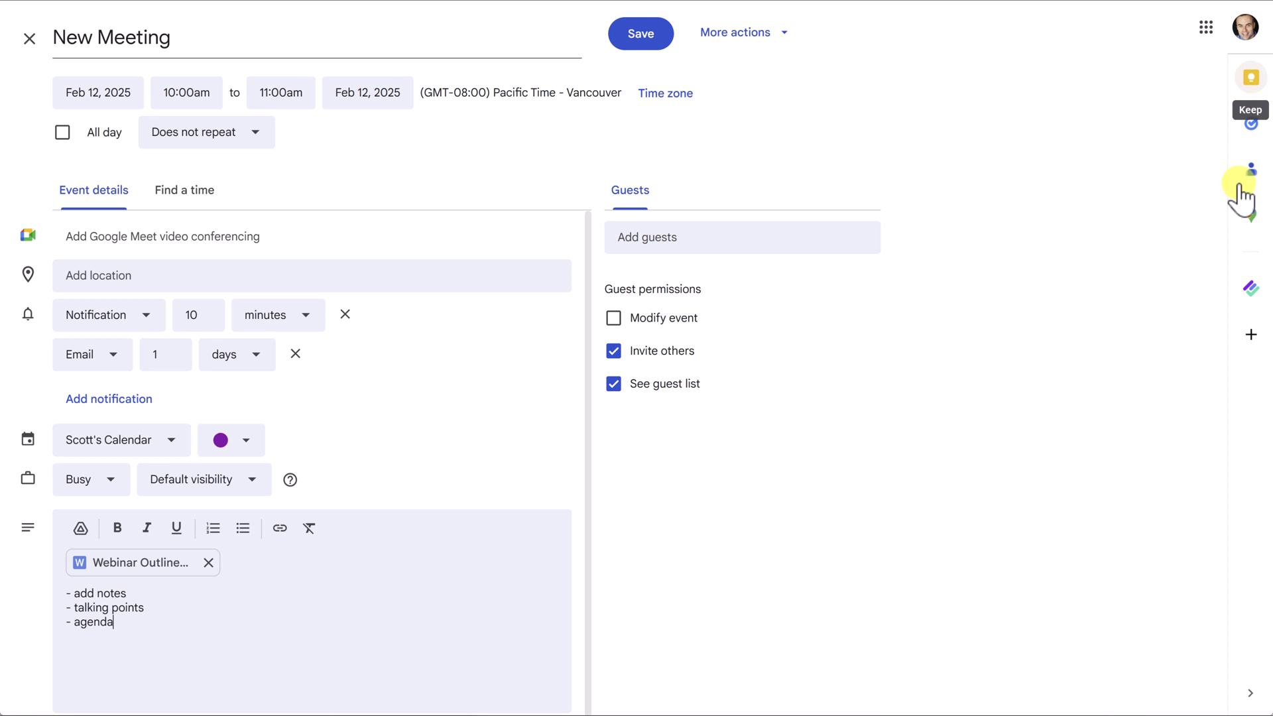
left_click(1251, 78)
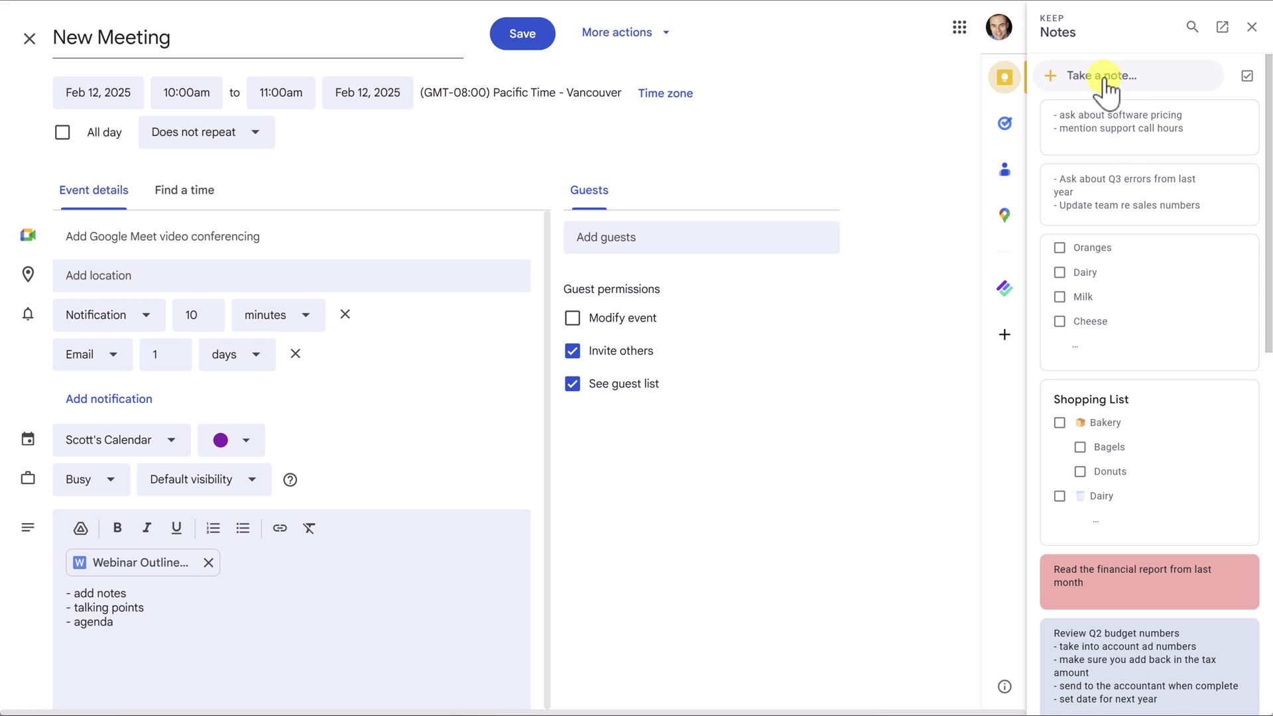
left_click(1104, 78)
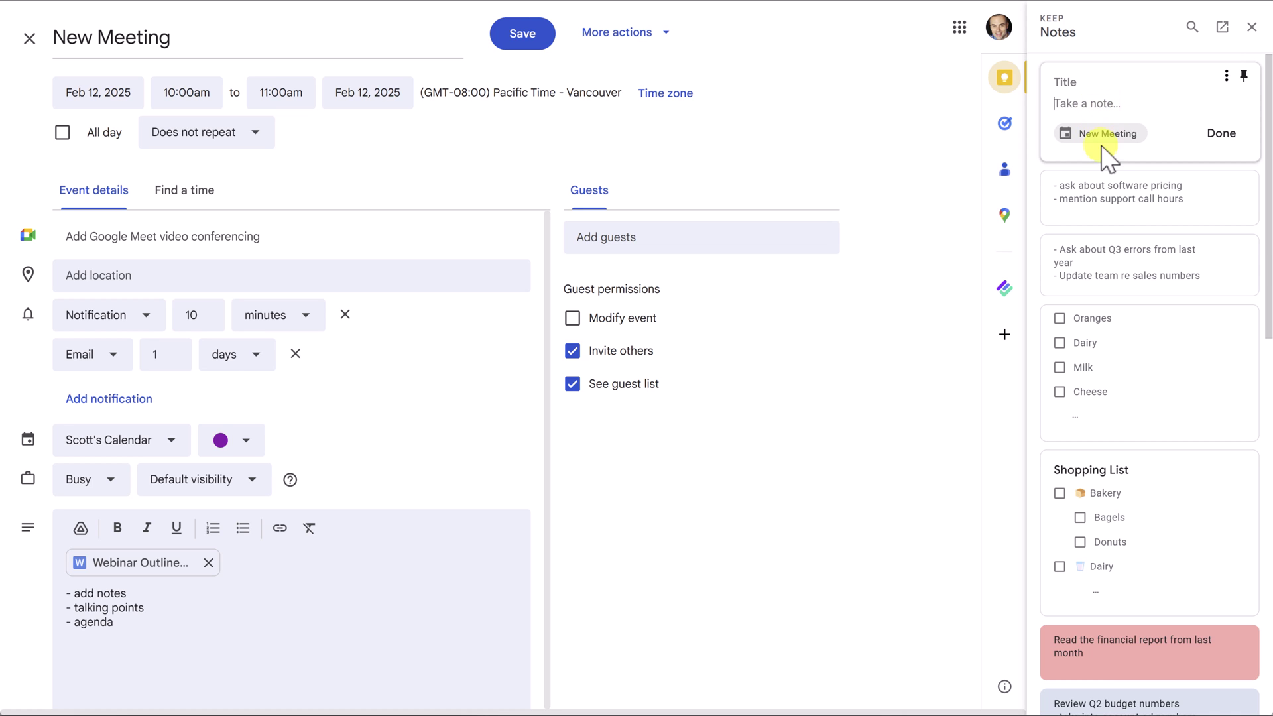
mouse_move(1102, 133)
left_click(1103, 100)
type("Star")
type("t taking my n")
type("otes")
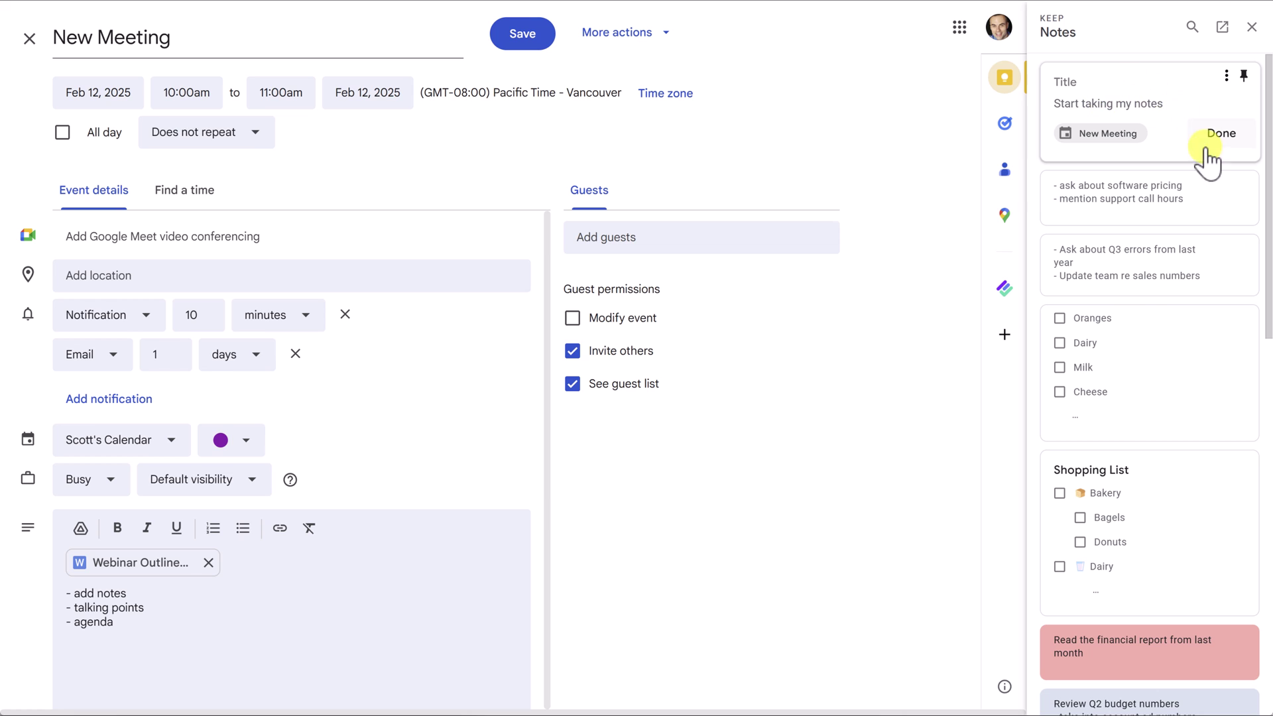
left_click(1217, 134)
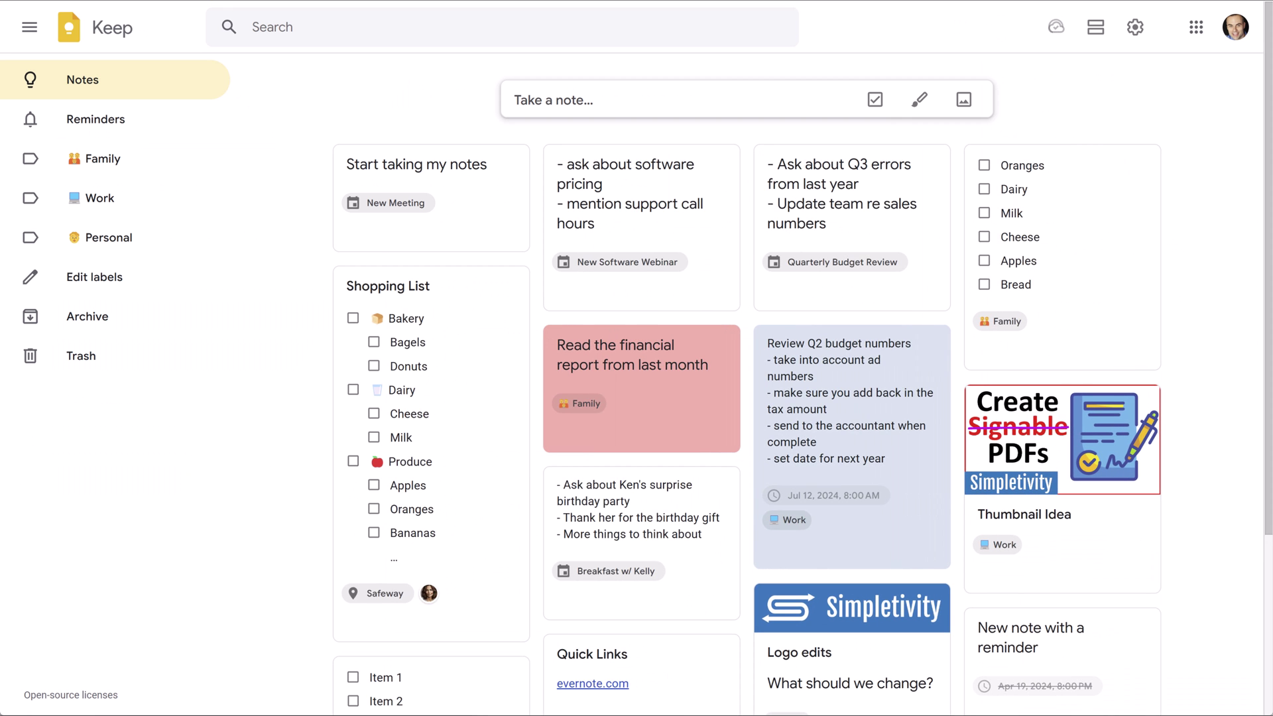
Step: Open the 'Start taking my notes' note in Keep and add a new line below its text
left_click(457, 166)
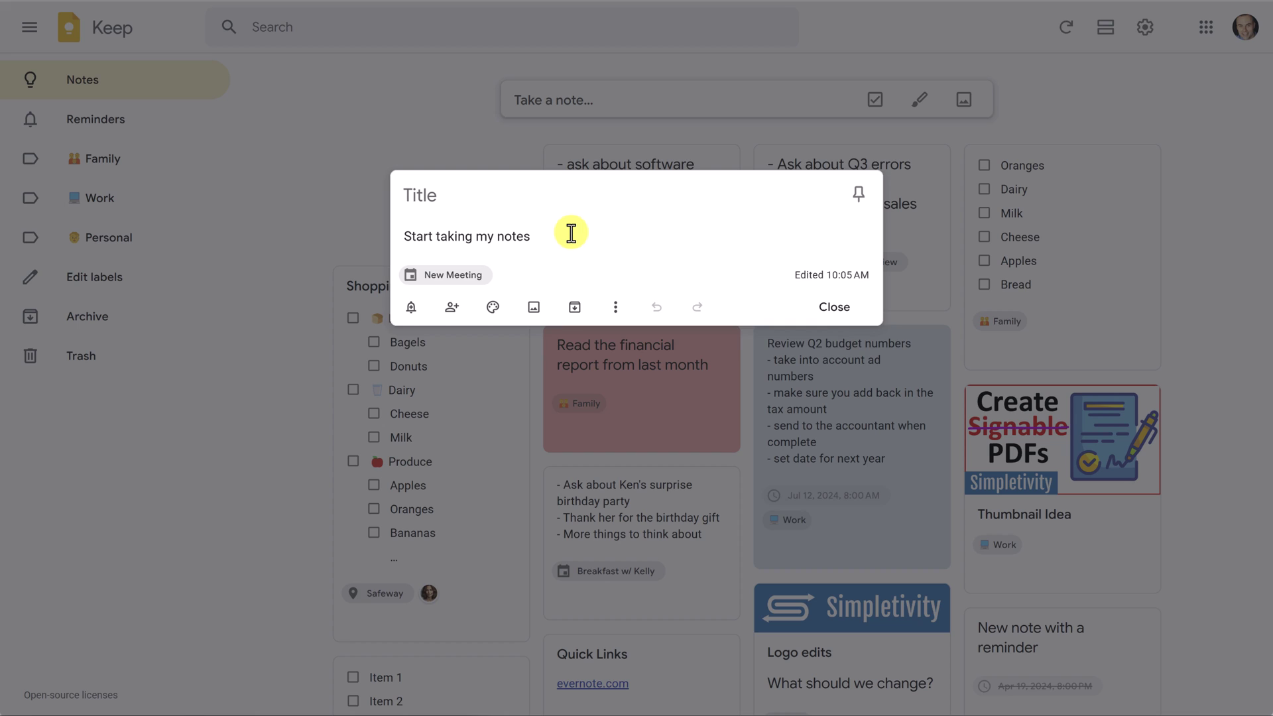
key("Return")
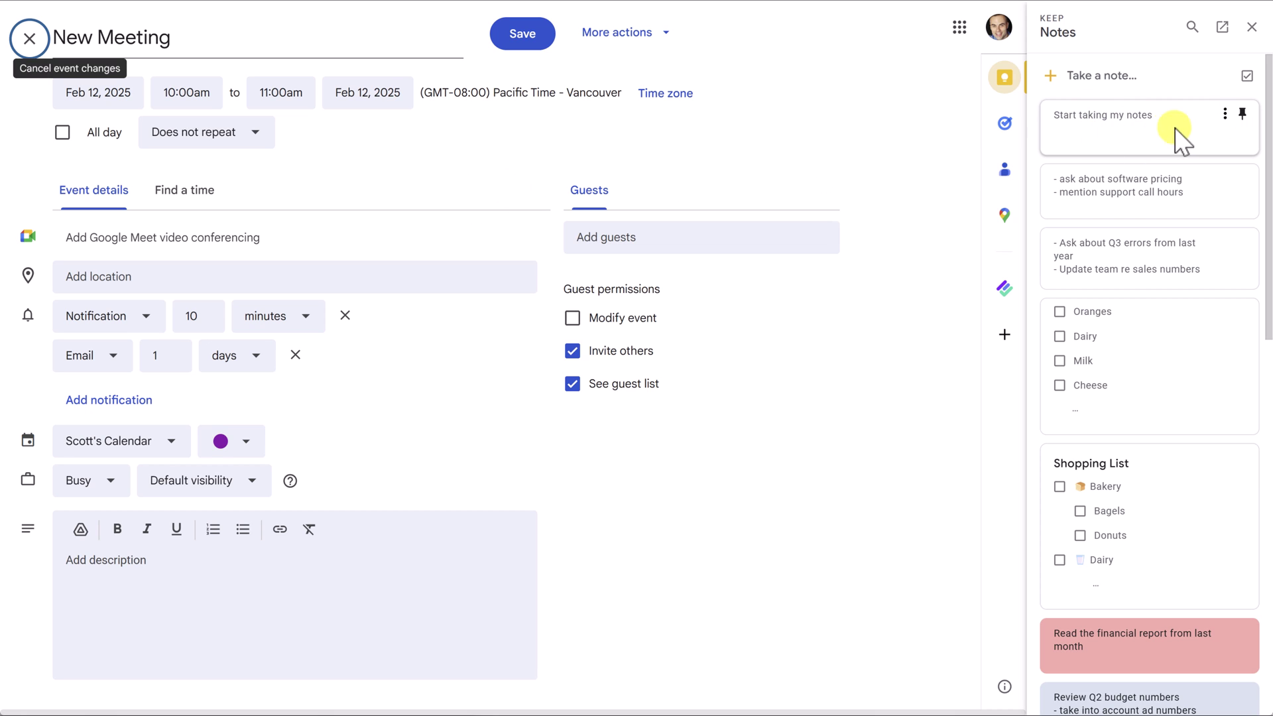
mouse_move(447, 275)
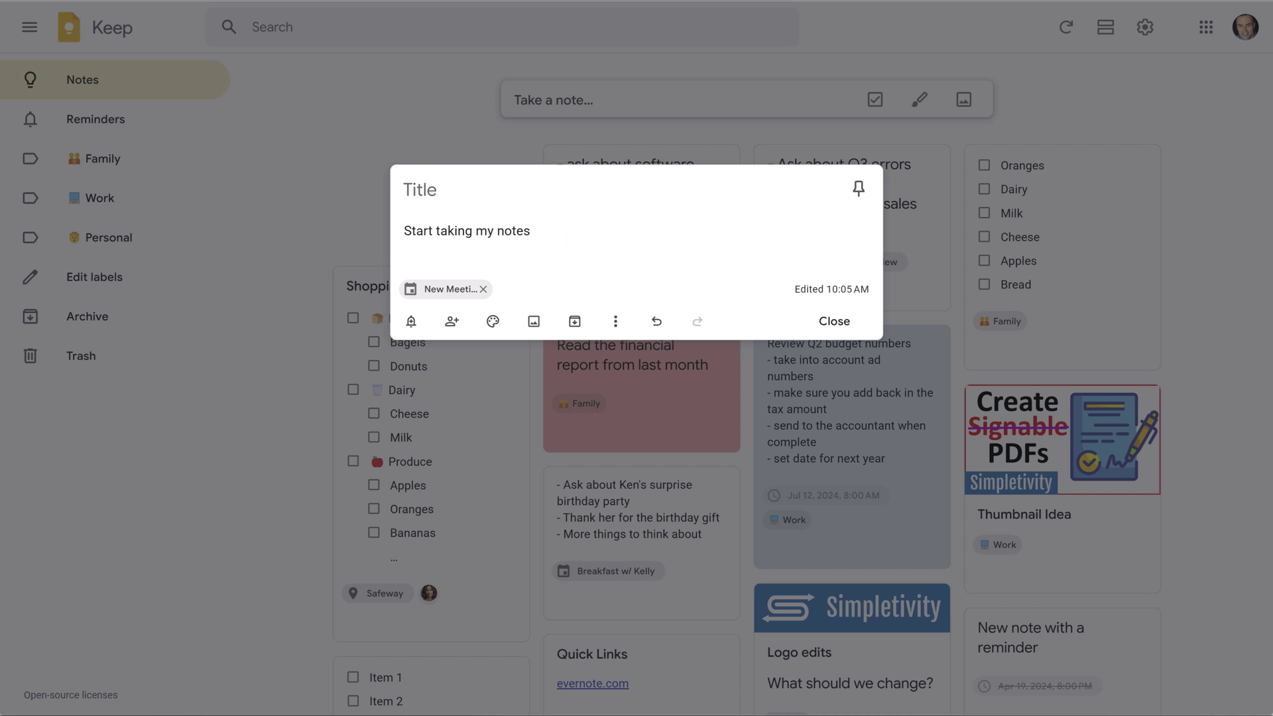
Step: Jump back to the linked New Meeting event and close the Keep side panel
left_click(457, 290)
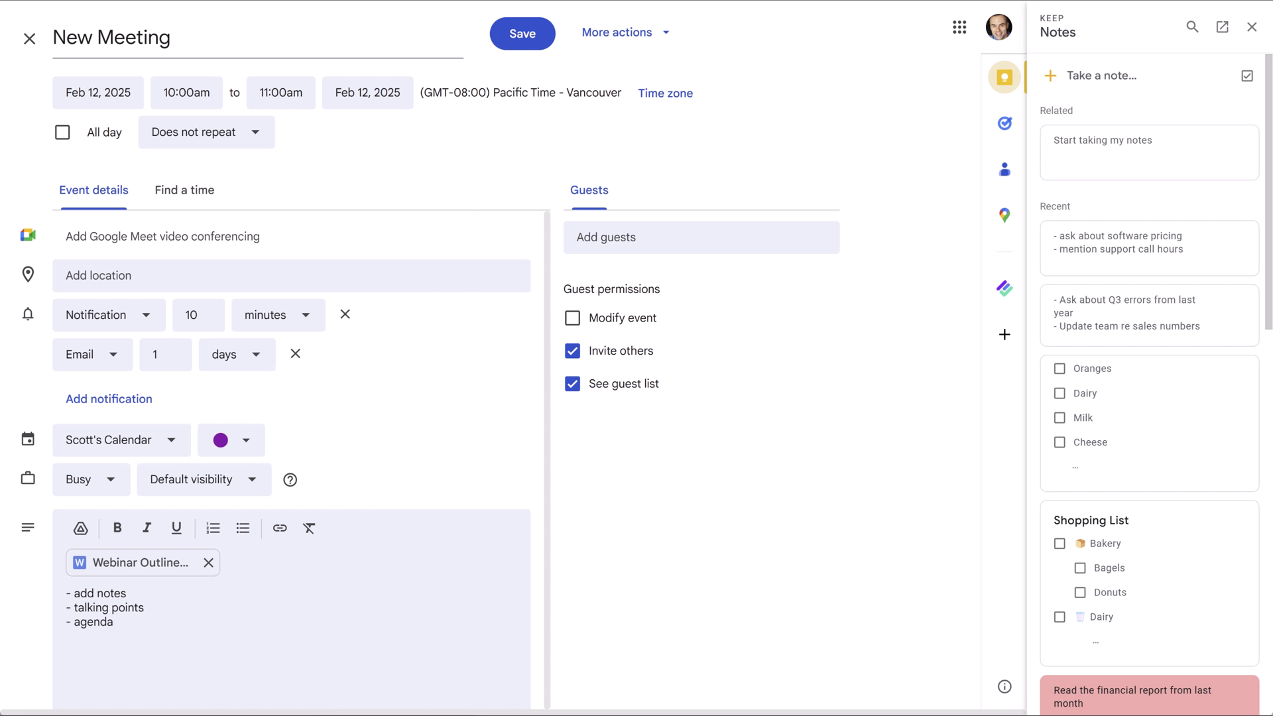
left_click(1250, 27)
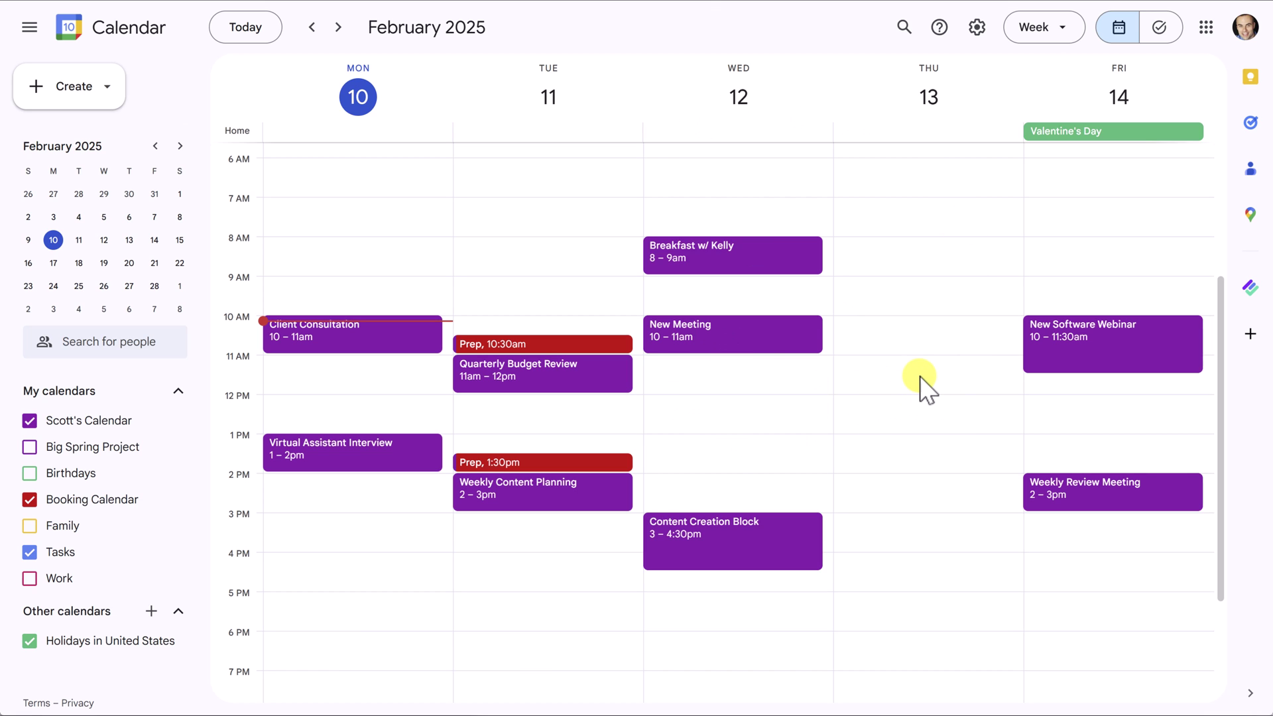
Step: Add a new task titled 'Meeting action items' in the Tasks side panel
left_click(1251, 123)
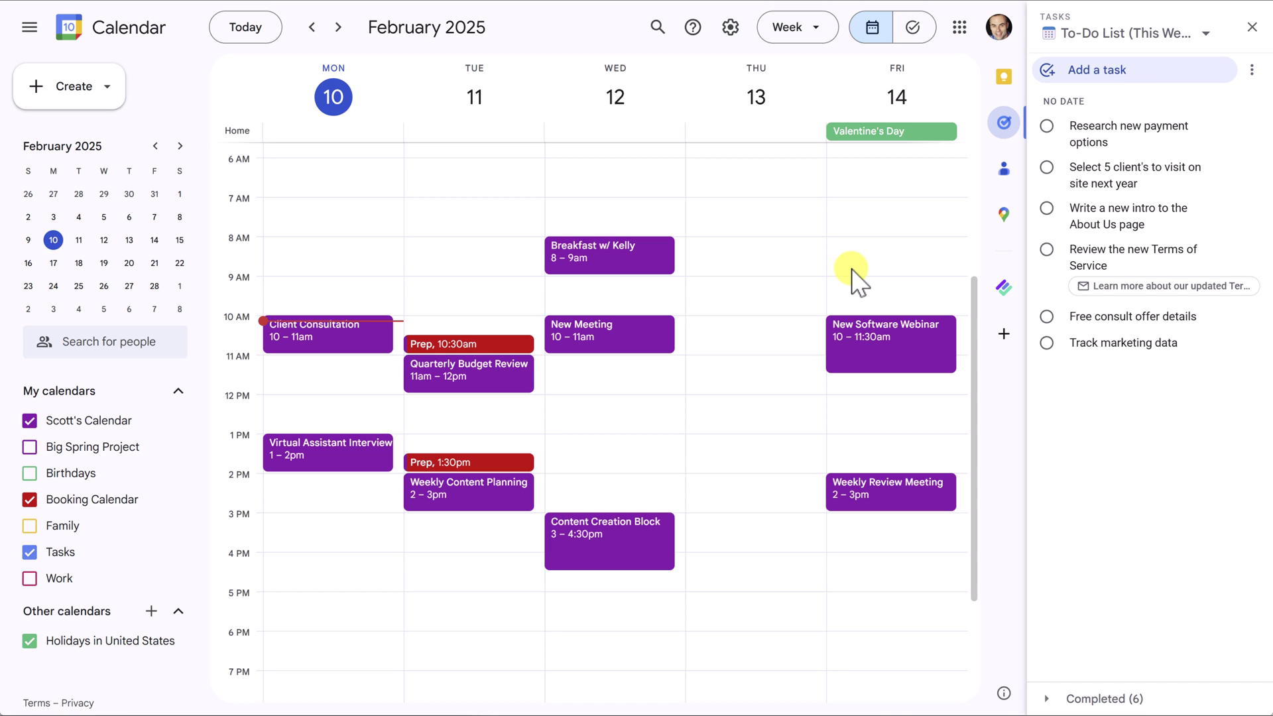
left_click(1095, 70)
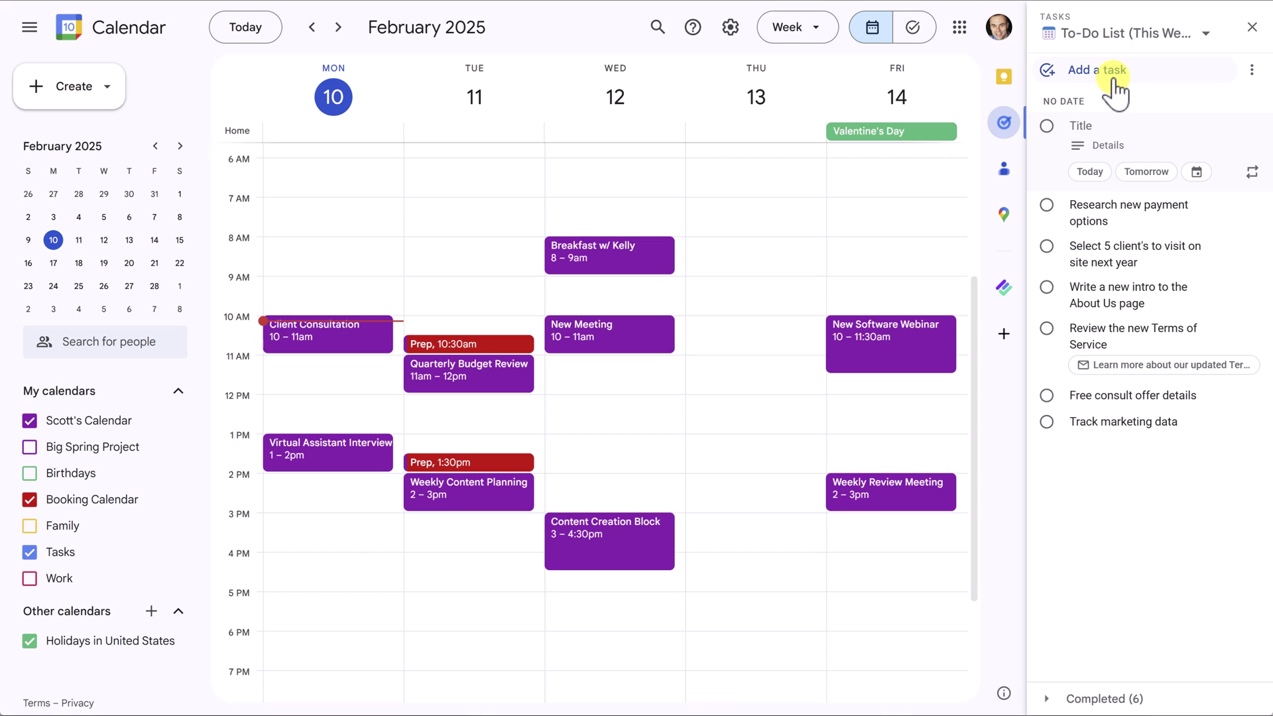
type("Meeting ac")
type("tion items")
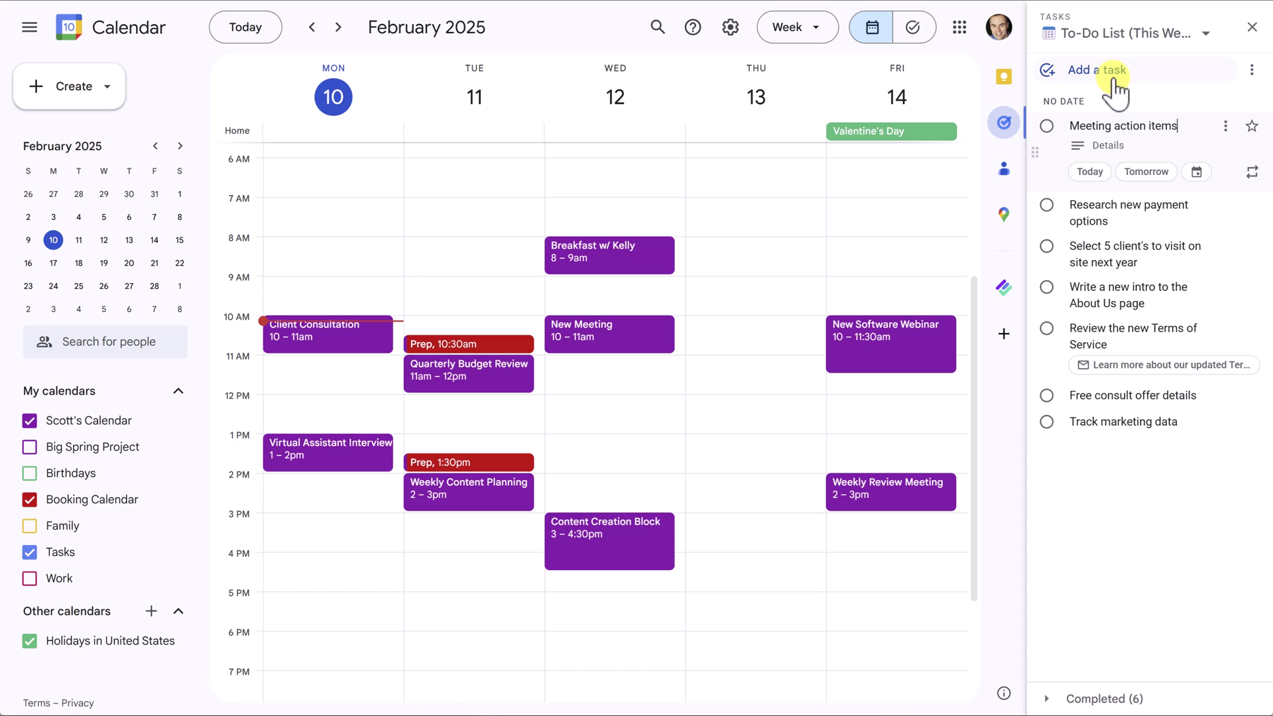
Step: Fill the task's details with lines for notes, assignments and due dates
left_click(1130, 149)
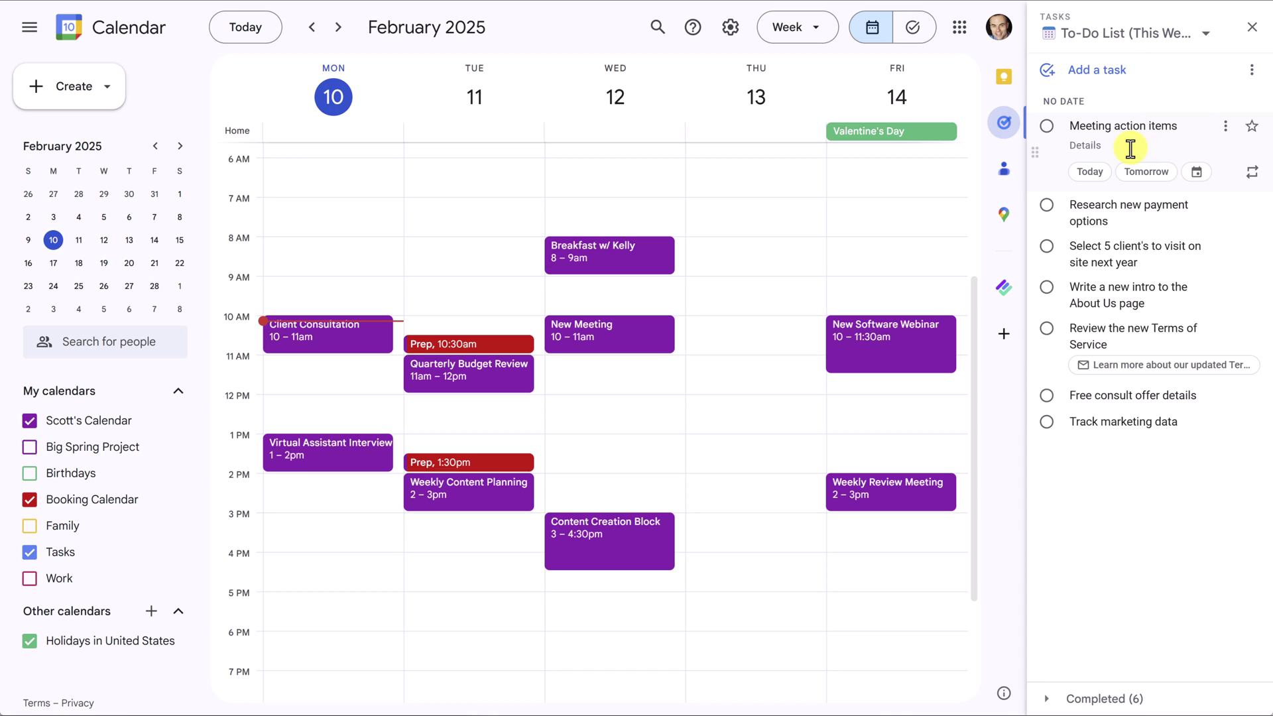
type("- notes")
key("Return")
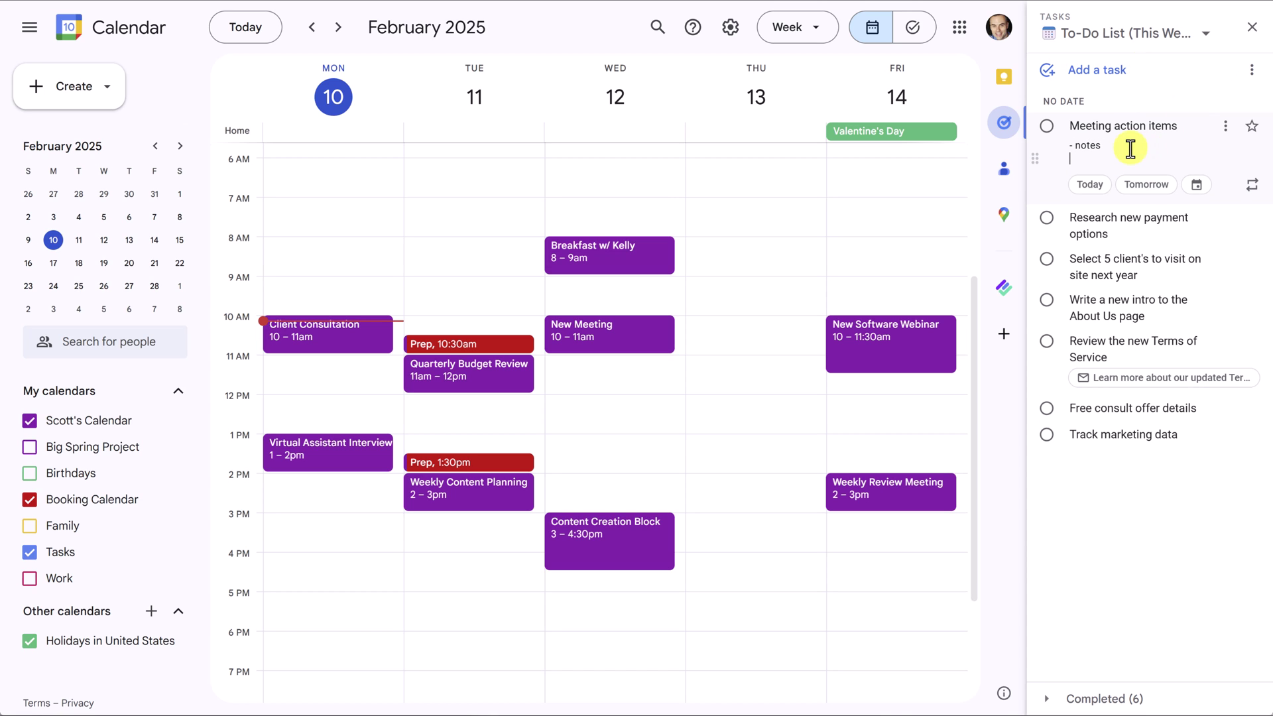
type("ignm")
type("ents")
key("Return")
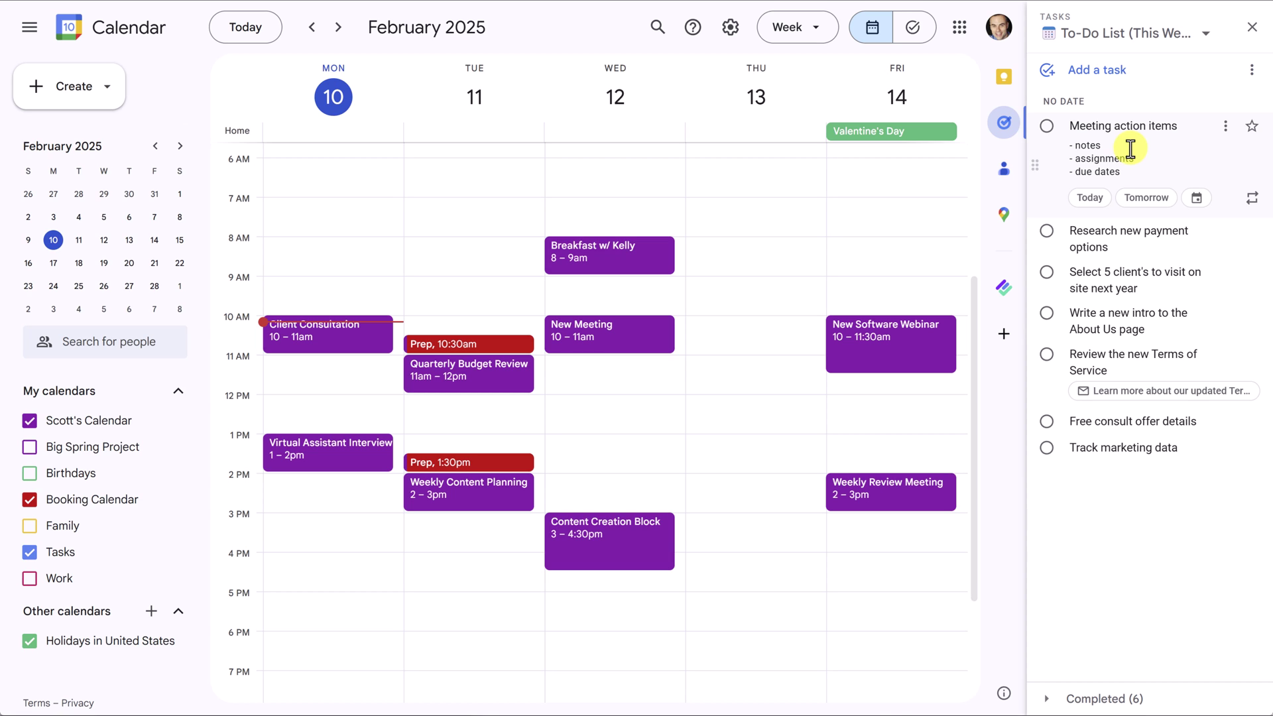
Step: Due the task tomorrow and toggle the Tasks calendar to show it on Tuesday 11
left_click(1149, 199)
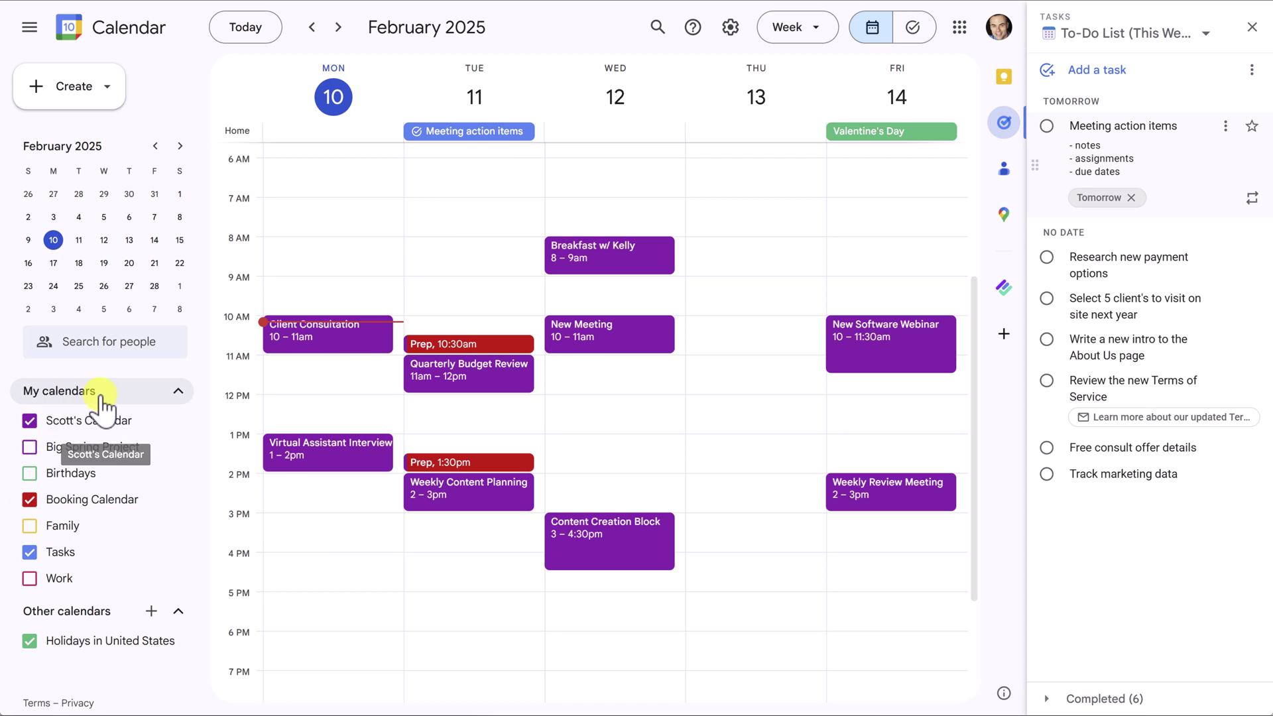
left_click(30, 552)
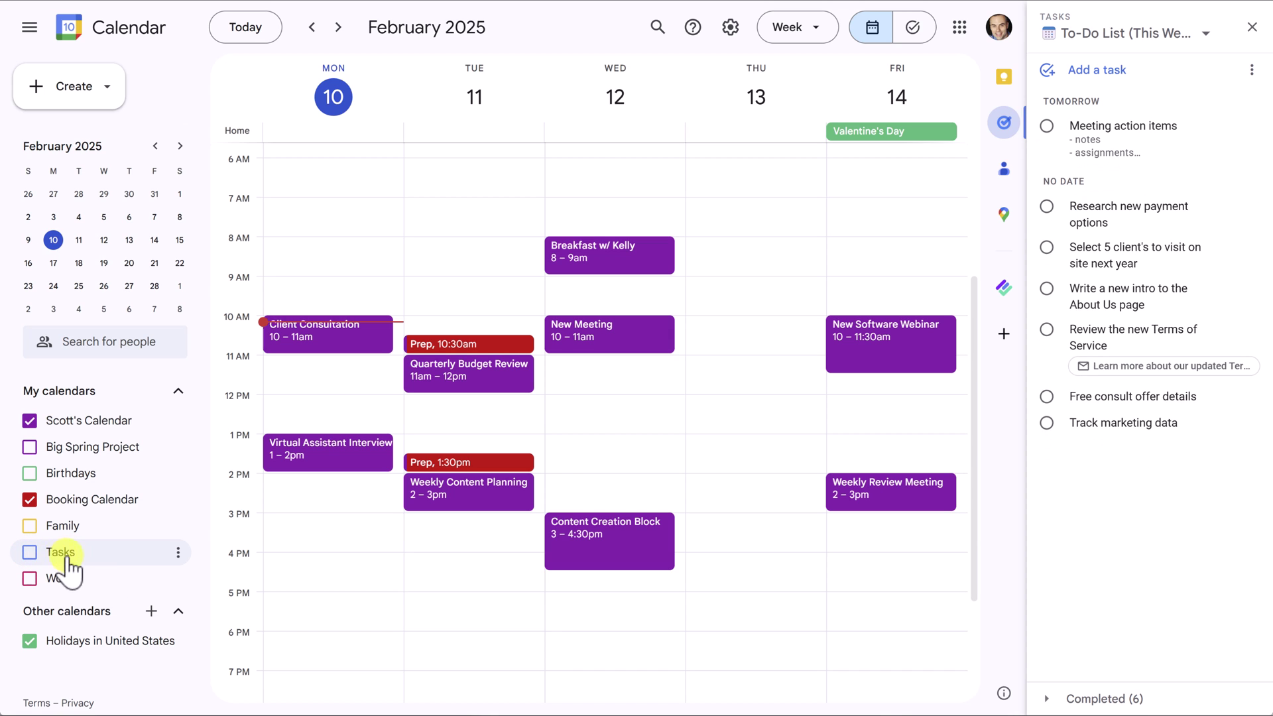
left_click(30, 552)
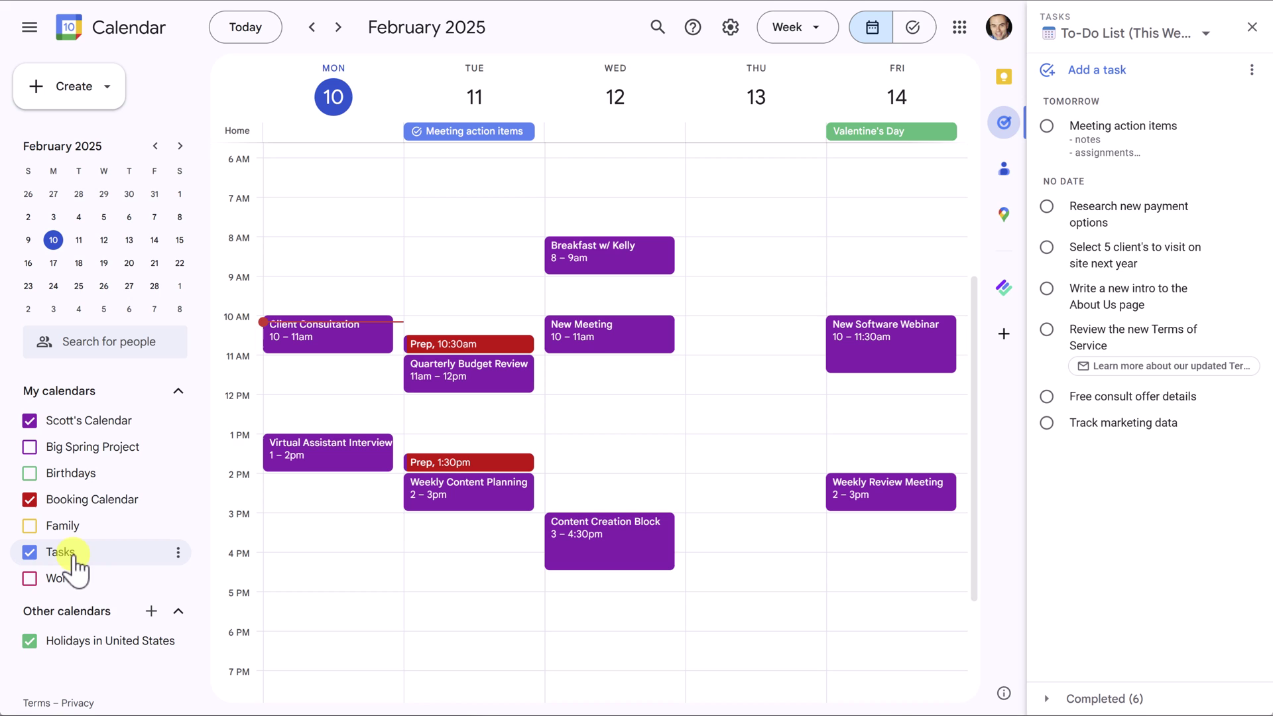
left_click(30, 552)
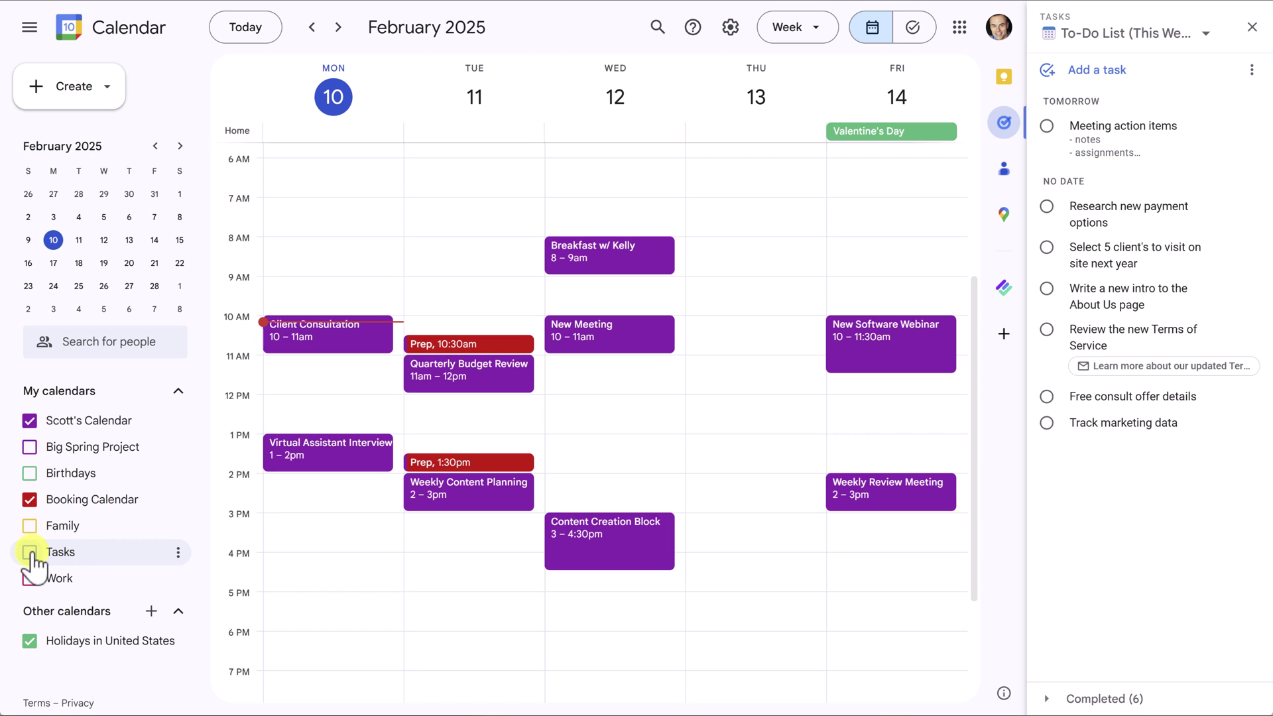
left_click(30, 552)
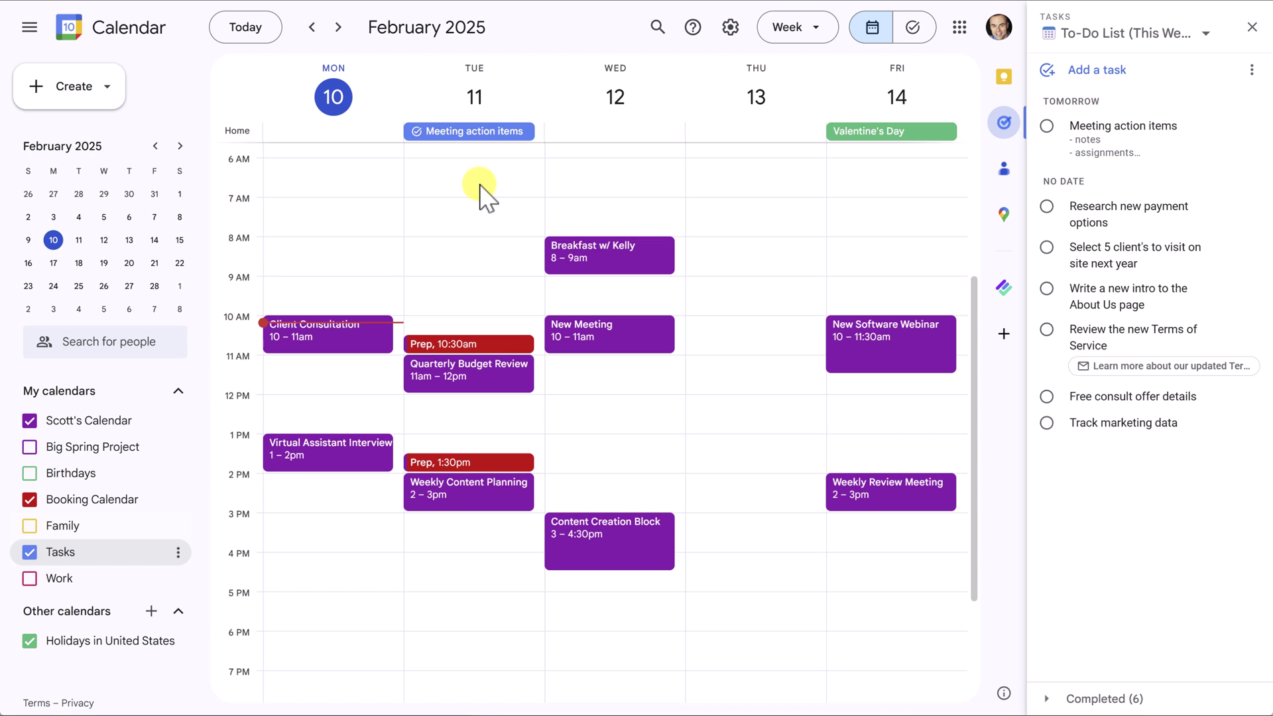
Step: Drag Meeting action items from Tuesday 11 to Thursday 13 and mark it complete
left_click_drag(471, 136, 729, 142)
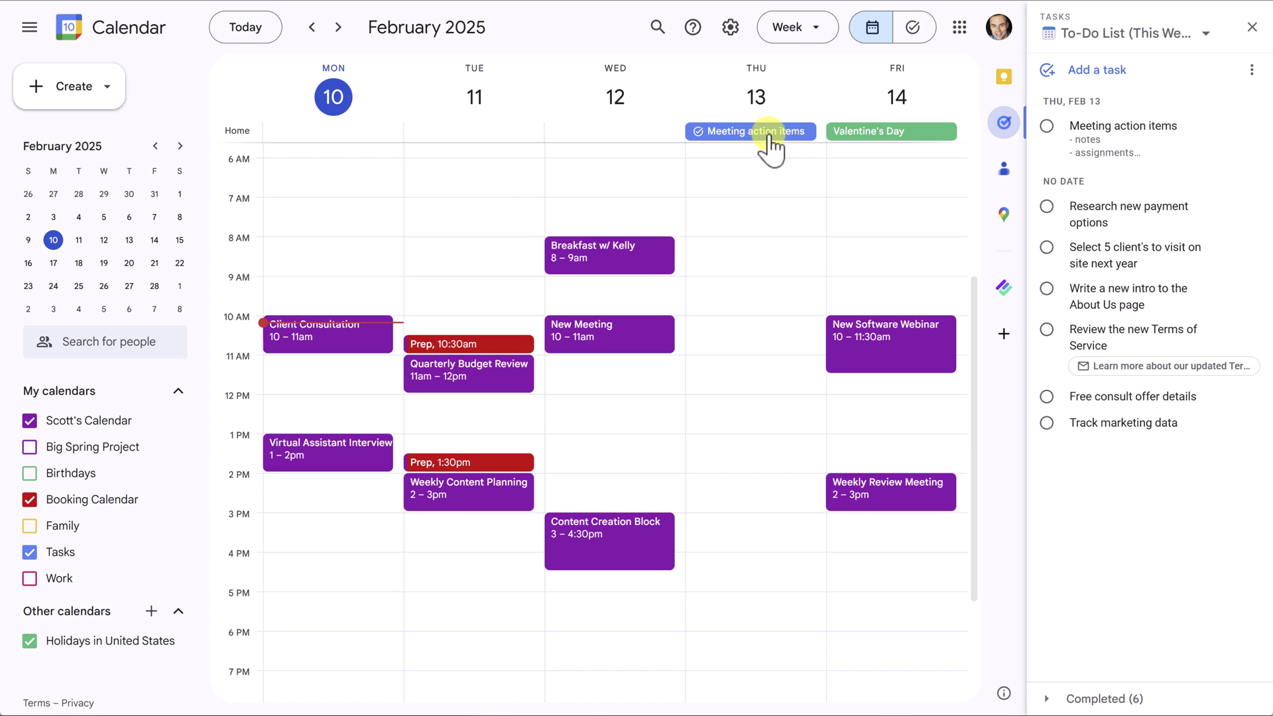
left_click(1046, 125)
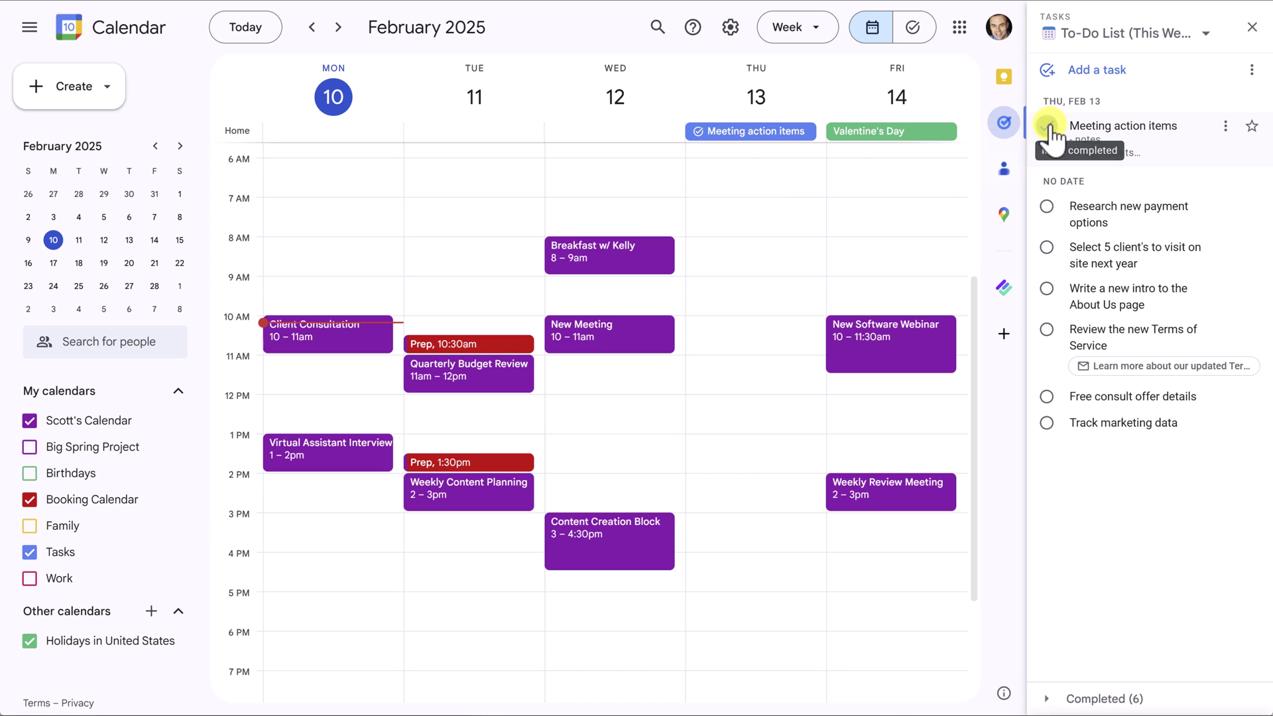